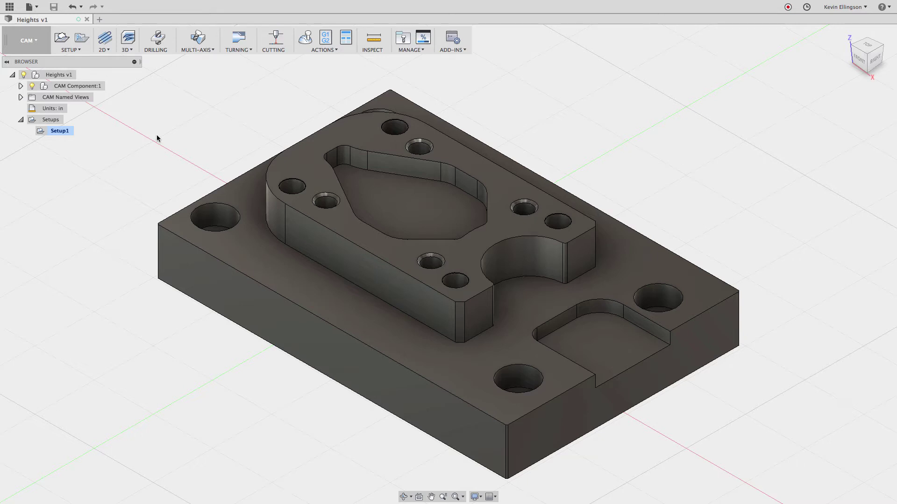
Preview Setup1's translucent stock box and work coordinate origin, then deselect the setup
left_click(71, 131)
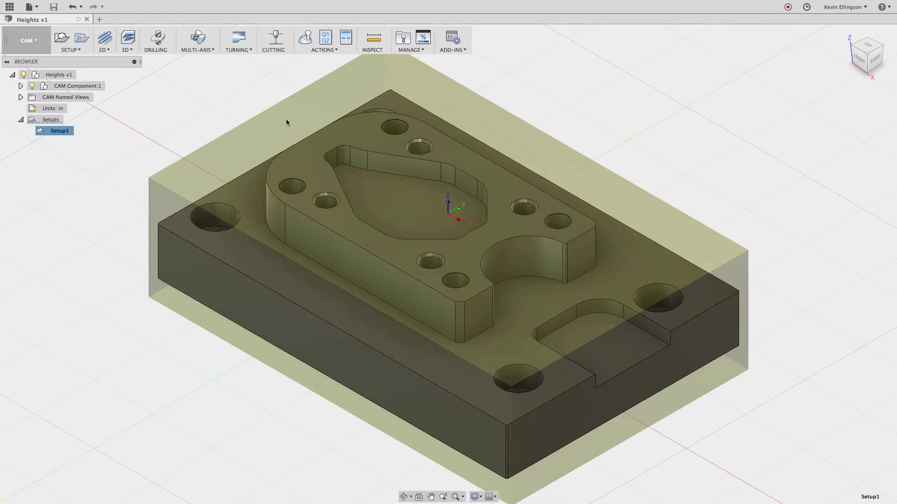
left_click(123, 150)
Create a Face operation using tool #1, the Ø2" face mill from the Tutorial - Inch library
left_click(109, 49)
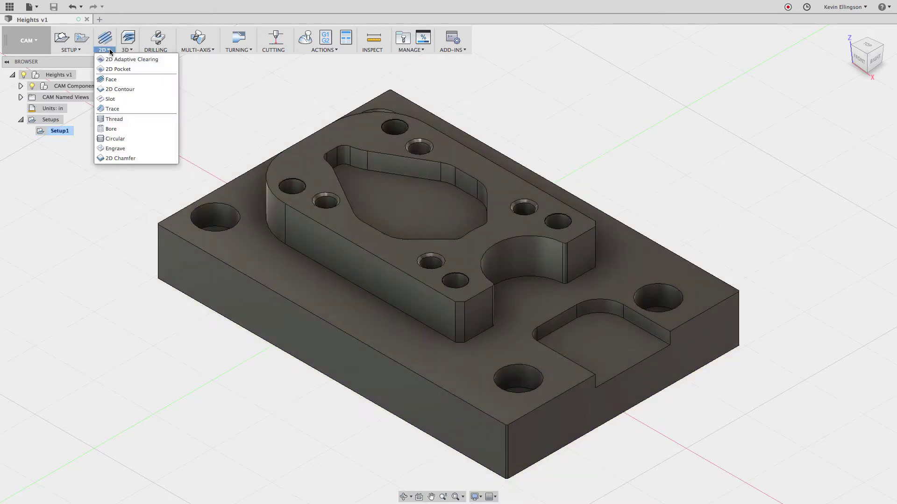
left_click(111, 79)
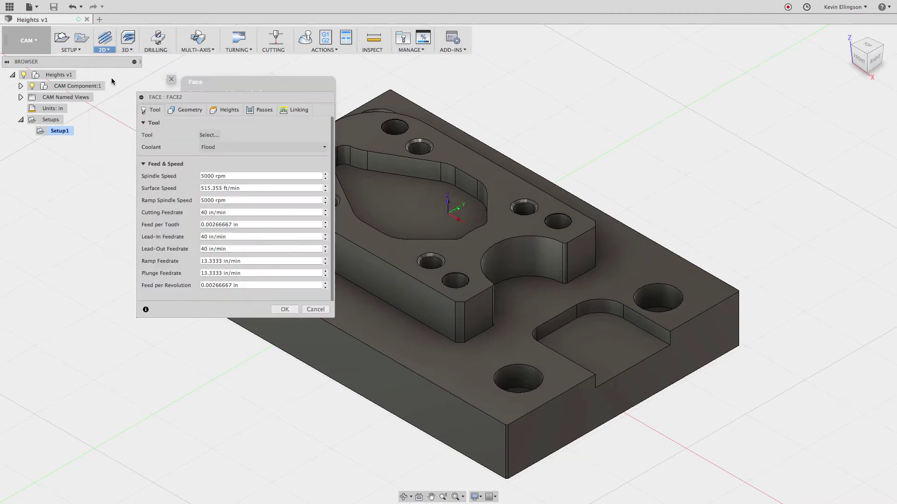
left_click(209, 135)
scroll(326, 231, "down", 1)
scroll(326, 231, "down", 6)
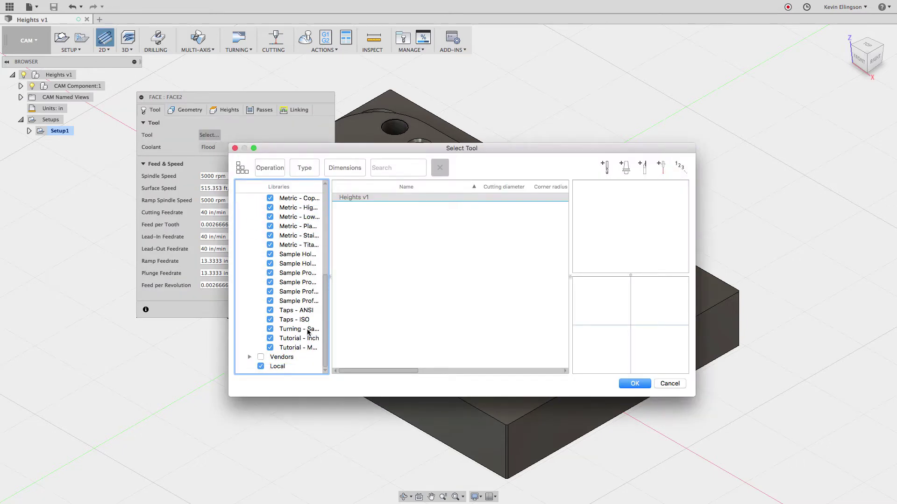
left_click(304, 338)
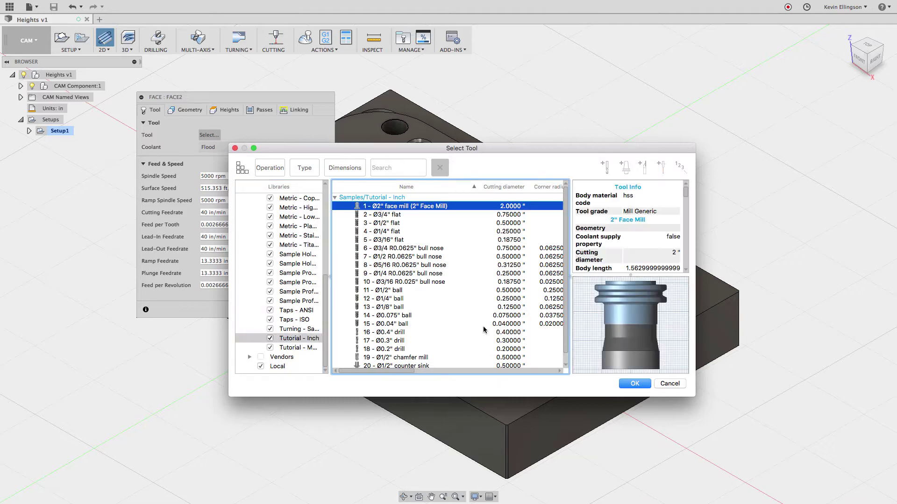
left_click(635, 384)
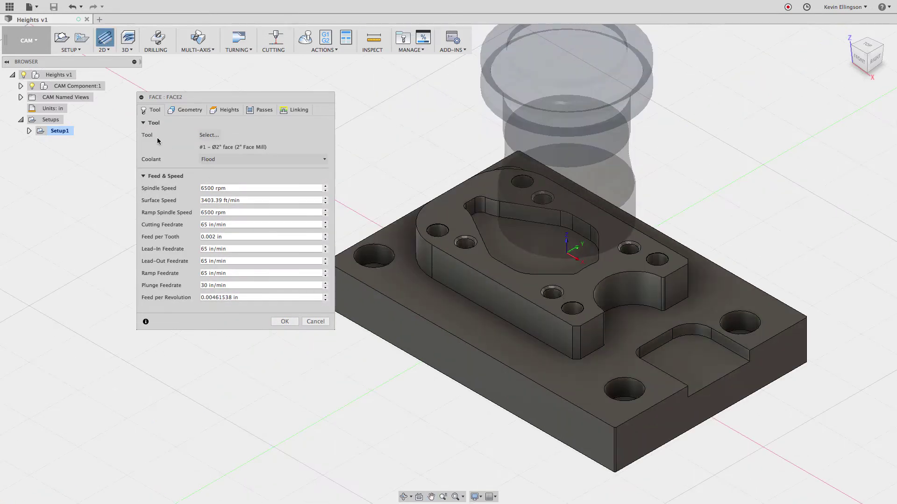
left_click(178, 114)
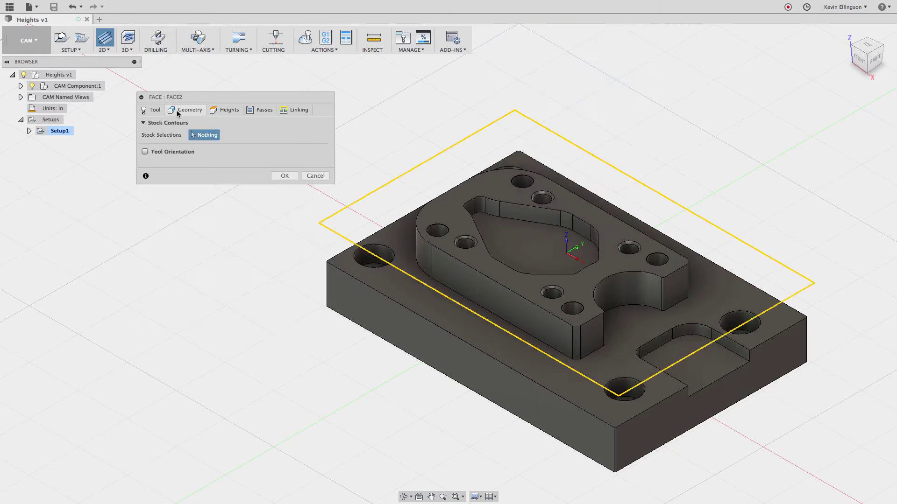
Review the Face heights (0.6 in clearance, 0.2 in retract and feed, -0.05 in bottom) and Top Height options
left_click(218, 111)
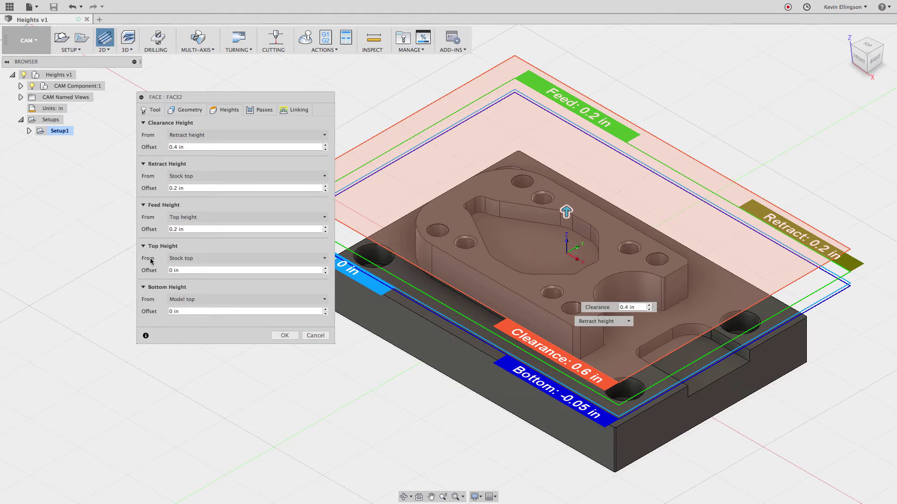
left_click(316, 262)
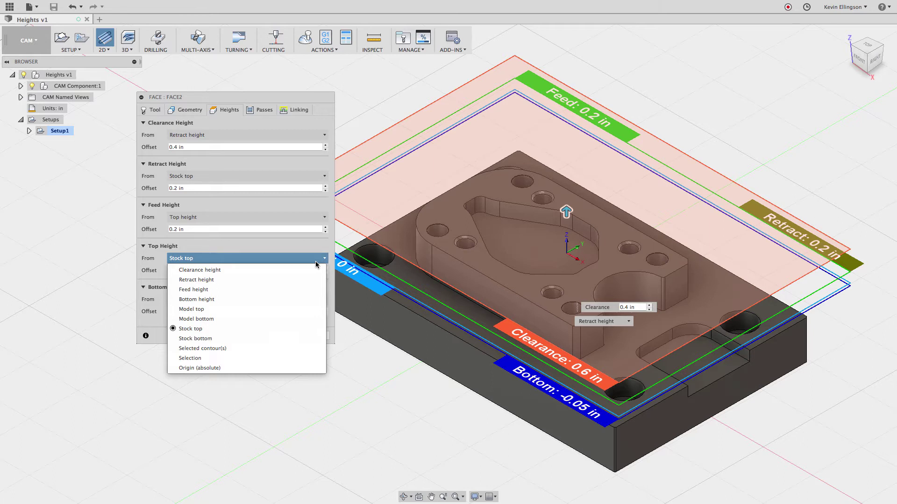
left_click(316, 262)
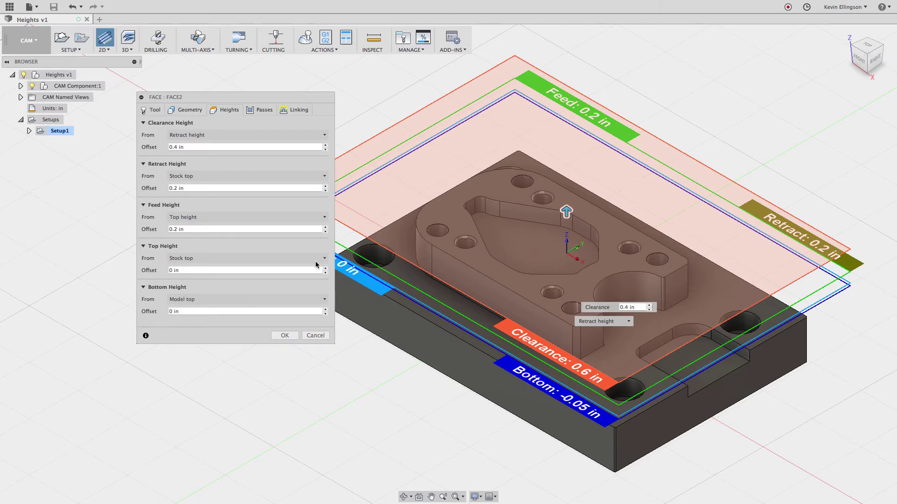
left_click(224, 271)
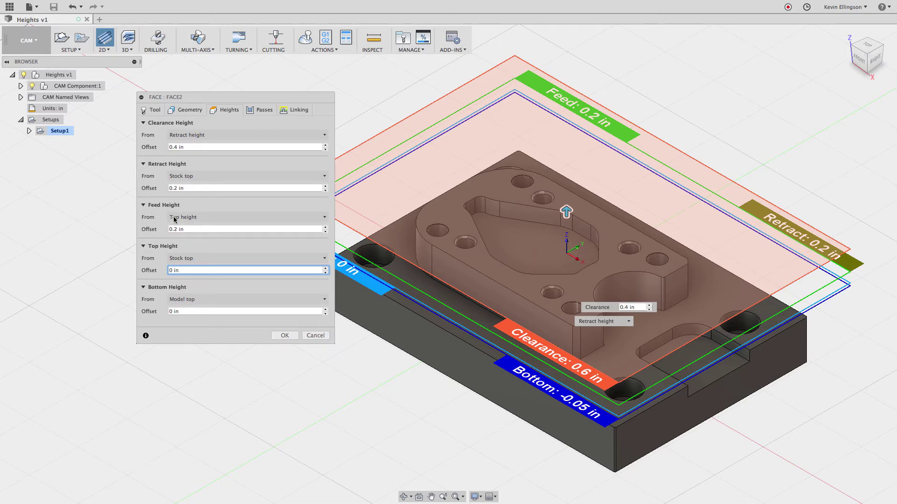
Check the height reference help, then accept the Face operation to generate the Face2 toolpath
mouse_move(231, 221)
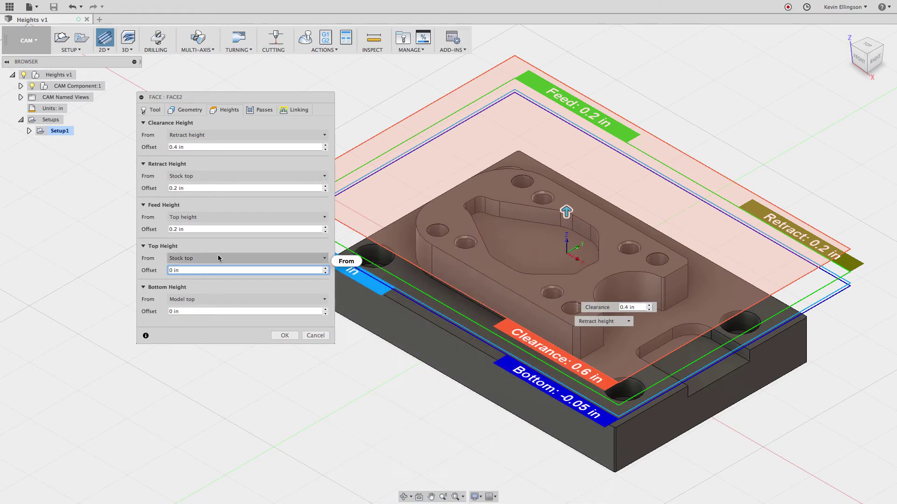
mouse_move(218, 257)
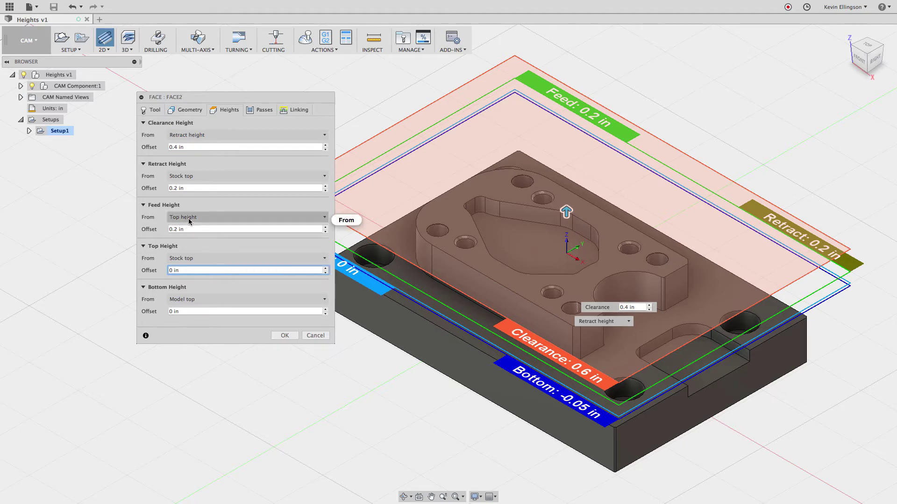
mouse_move(202, 220)
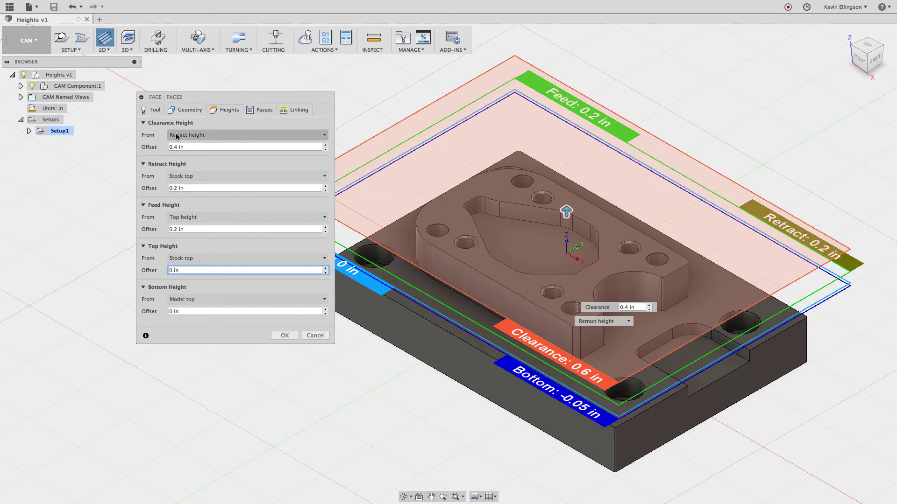
mouse_move(188, 136)
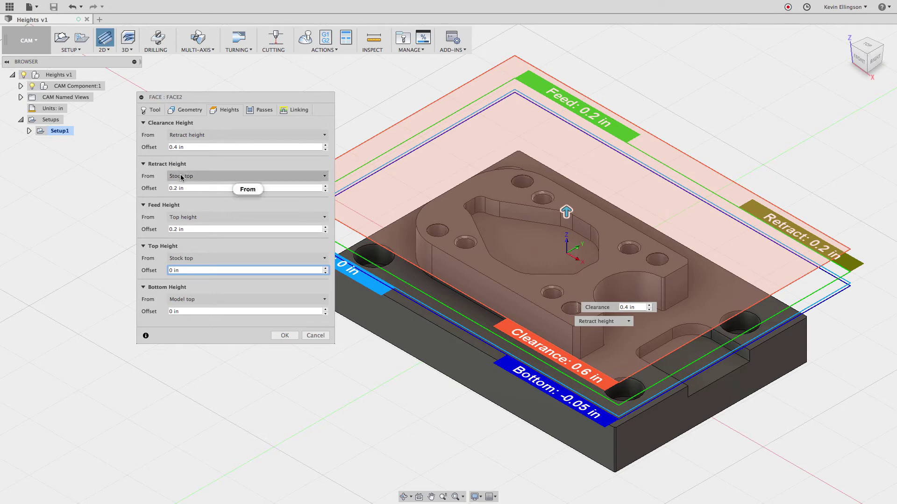
mouse_move(190, 178)
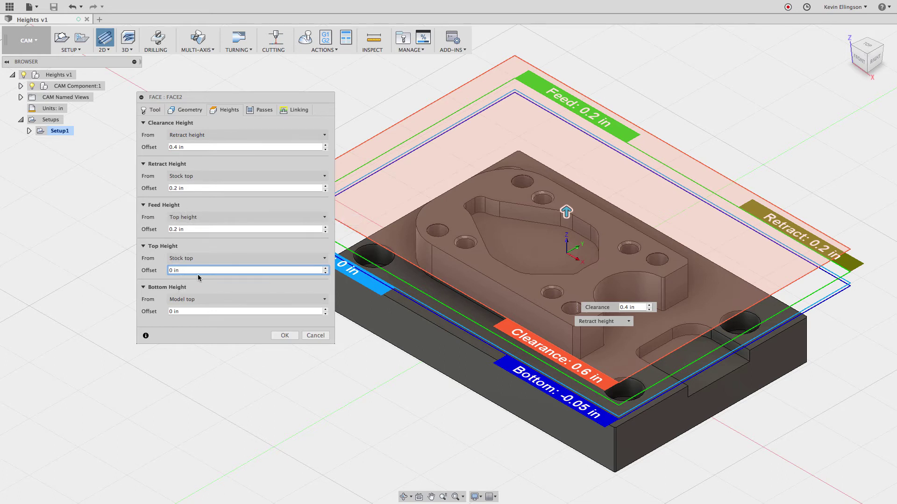
left_click(283, 336)
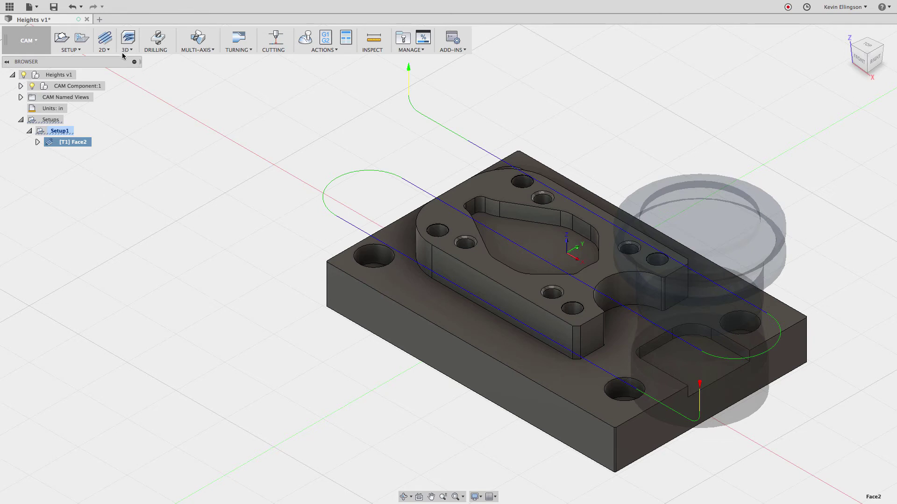
Create a 2D Adaptive Clearing operation using tool #4, the Ø1/4" flat end mill from Tutorial - Inch
left_click(103, 47)
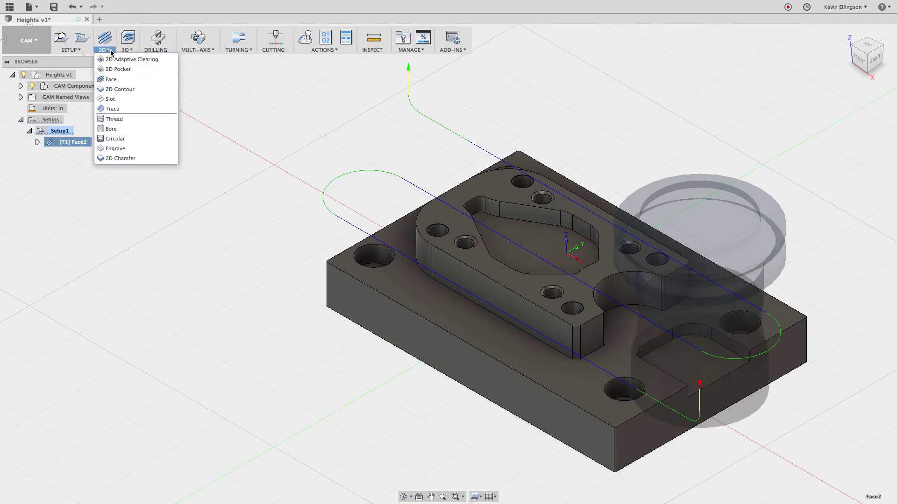
left_click(112, 59)
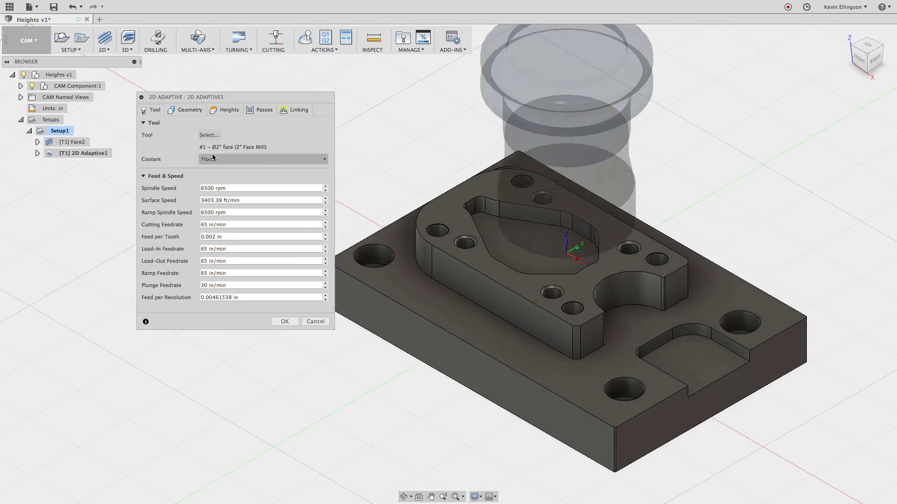
left_click(209, 135)
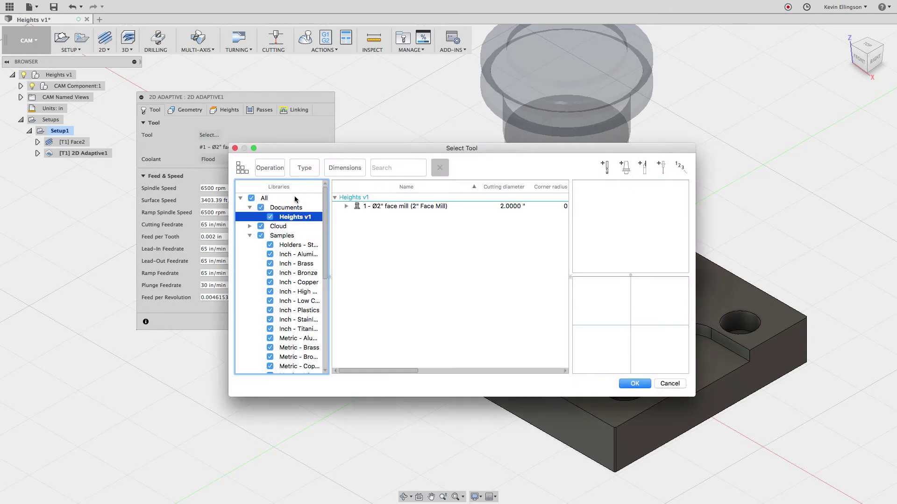
left_click_drag(325, 203, 325, 321)
left_click(301, 338)
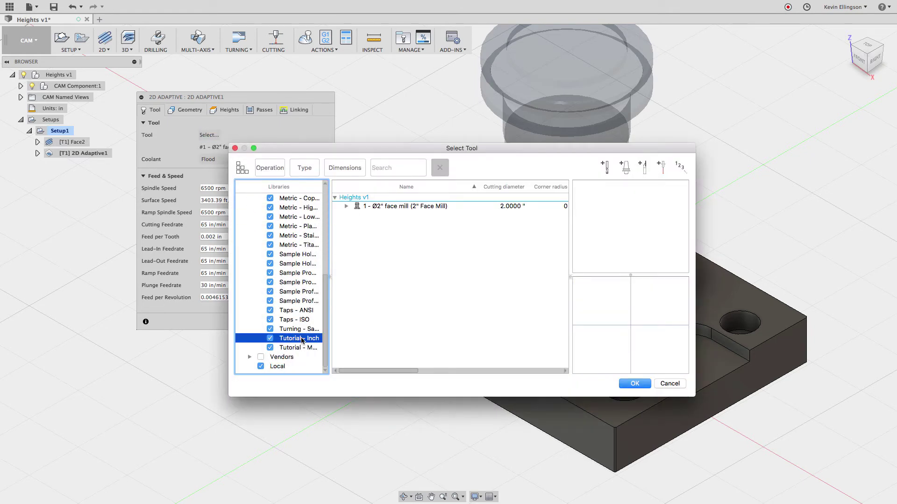
left_click(382, 231)
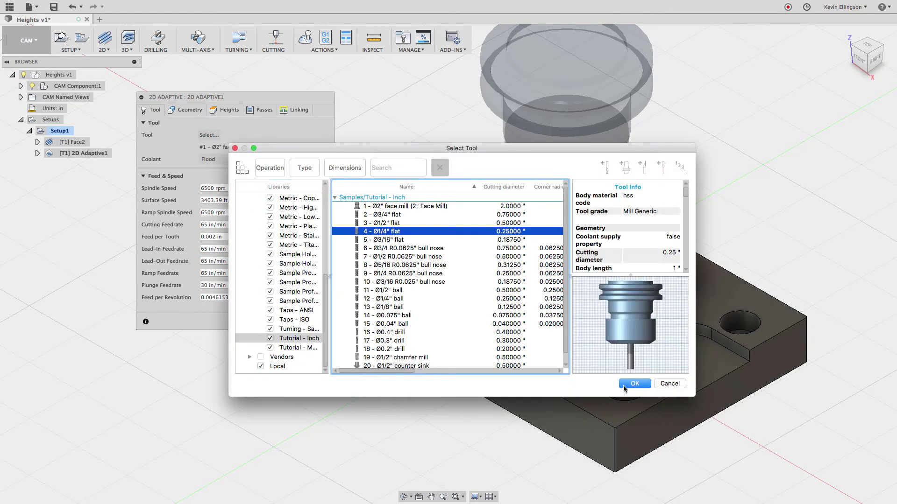
left_click(625, 386)
left_click(187, 110)
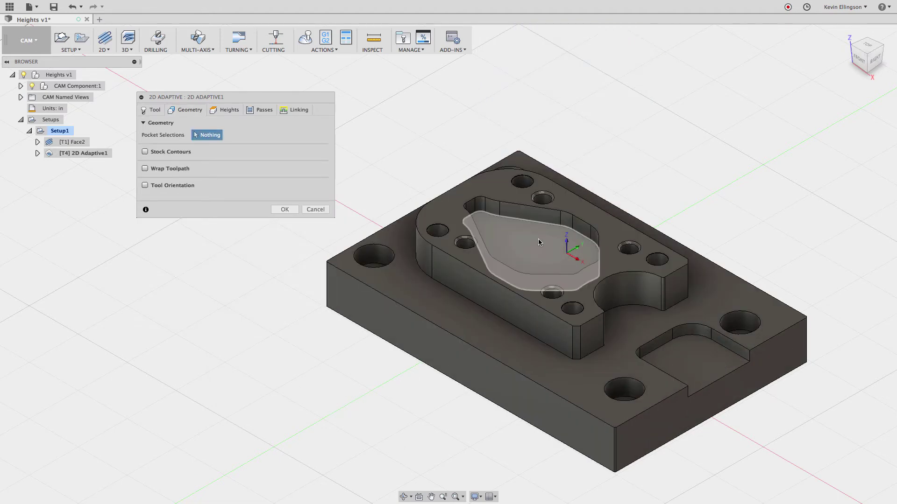
Set the adaptive Top Height to Model top and accept 0.4 in clearance, 0.2 in retract
left_click(225, 110)
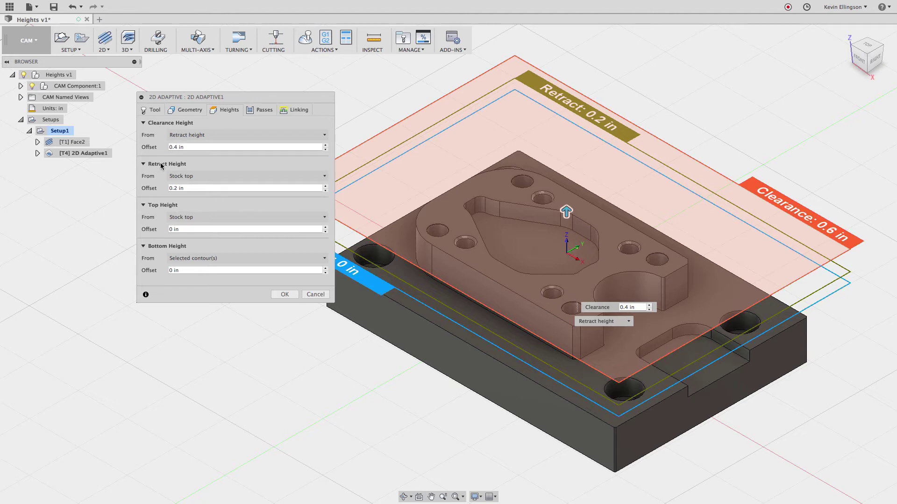
left_click(210, 220)
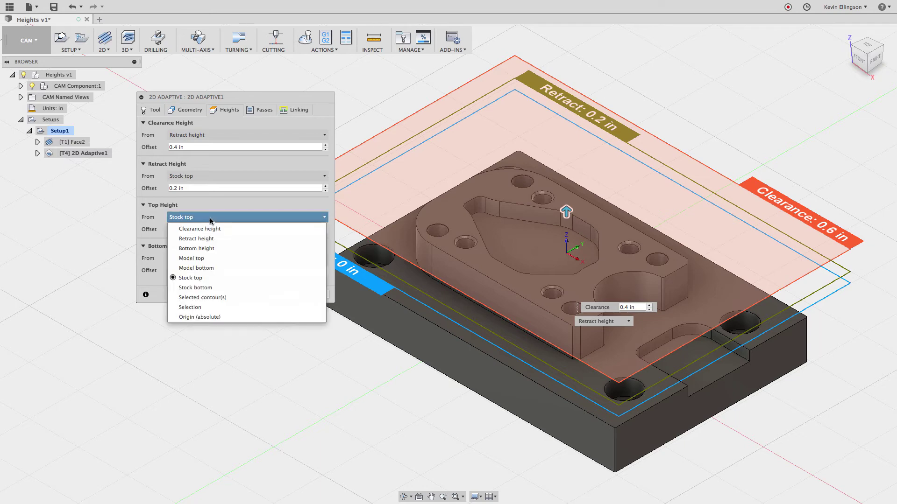
left_click(192, 258)
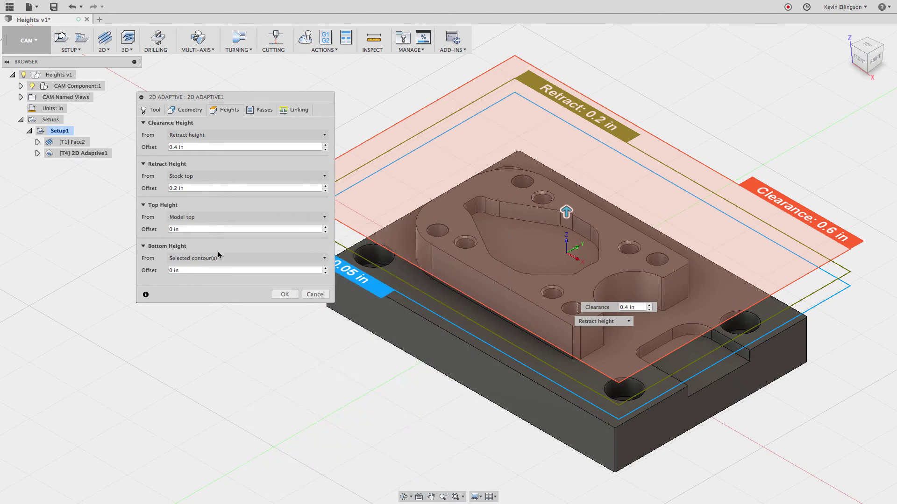
mouse_move(218, 259)
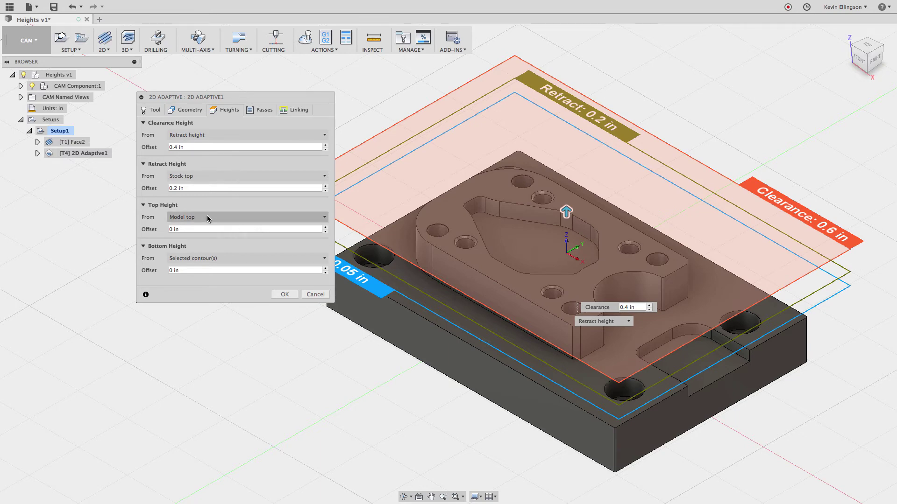
mouse_move(208, 218)
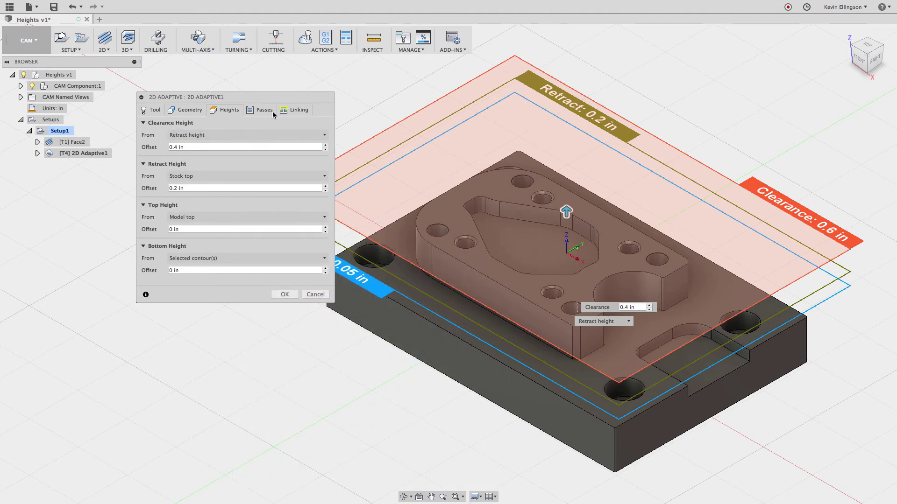
left_click(284, 294)
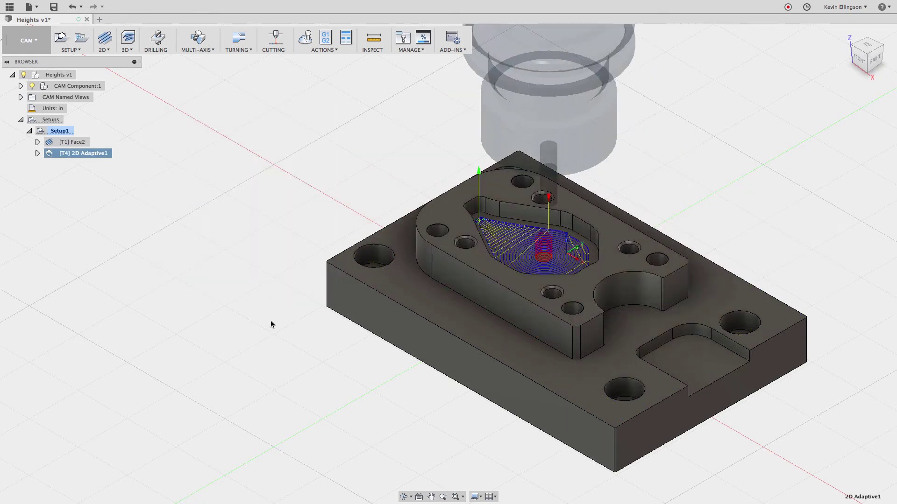
Edit 2D Adaptive1 to leave 0.01 in radial and axial stock and regenerate it
scroll(539, 220, "up", 5)
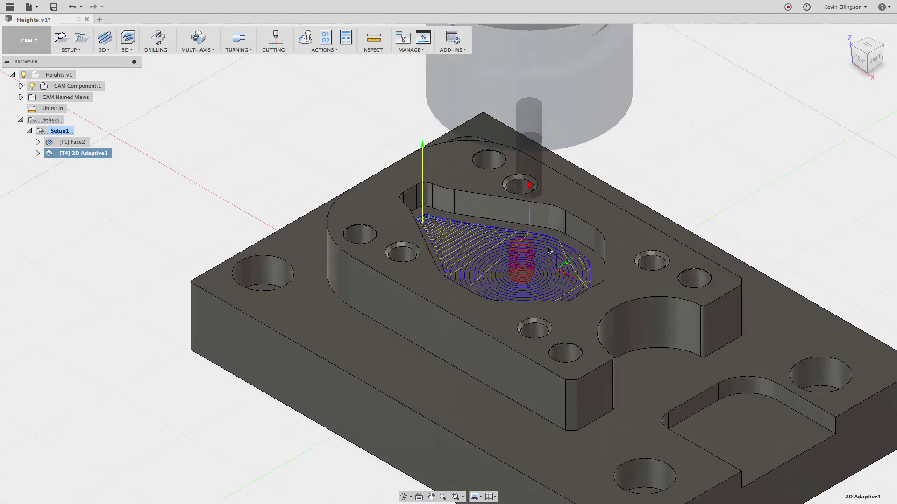
scroll(522, 254, "down", 3)
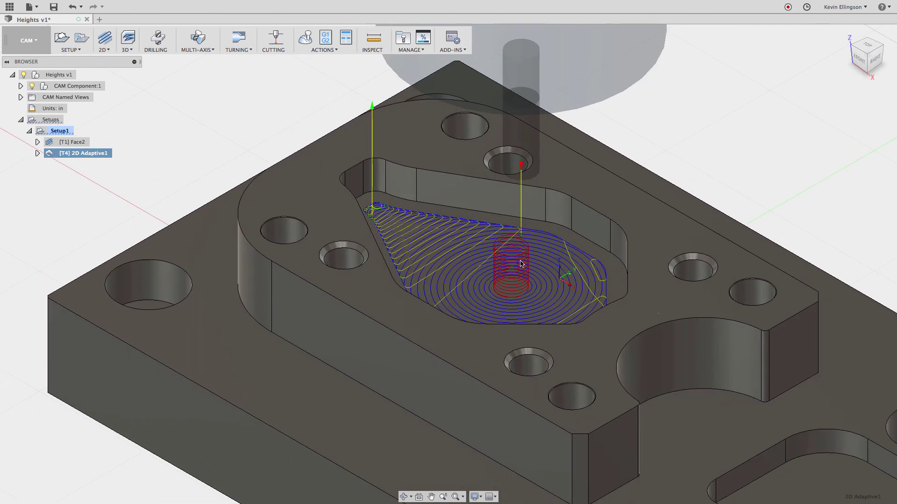
scroll(521, 263, "down", 3)
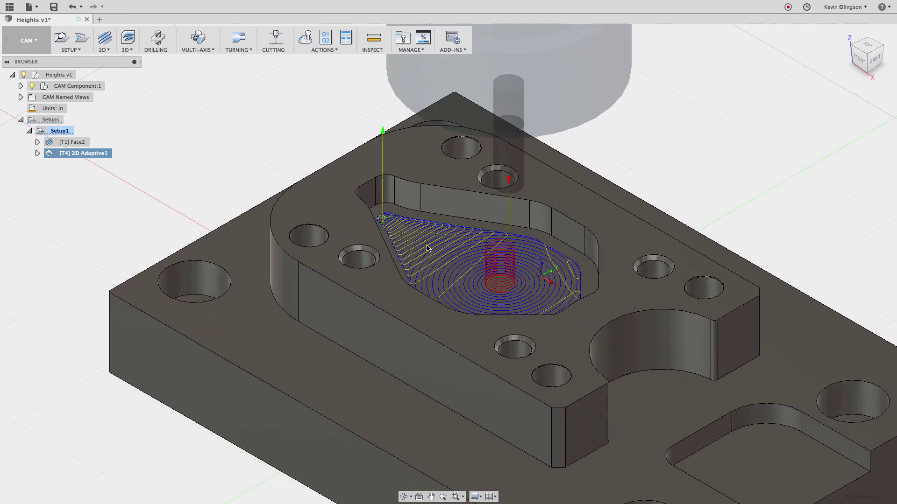
right_click(92, 159)
key("Escape")
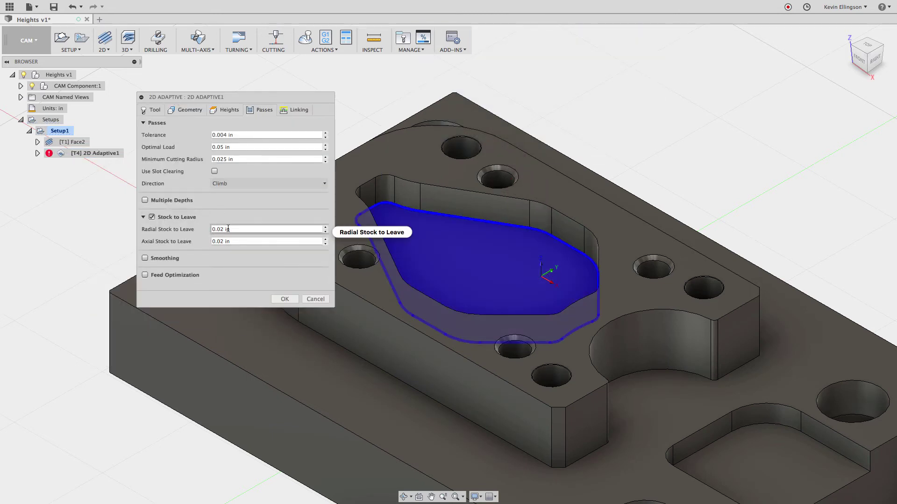
mouse_move(239, 231)
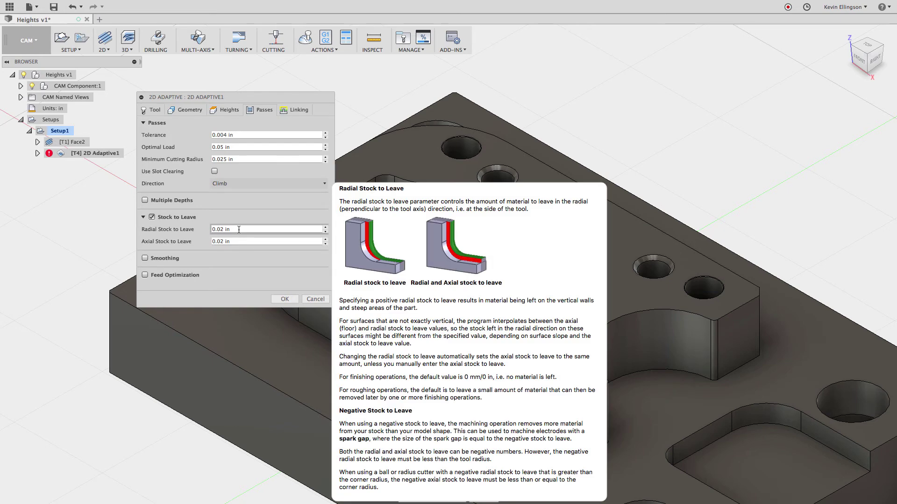
left_click(242, 230)
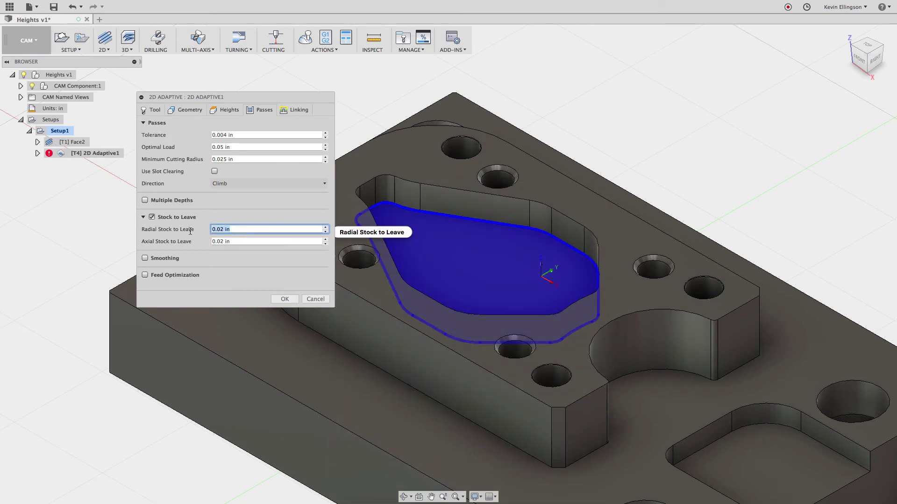
type(".01")
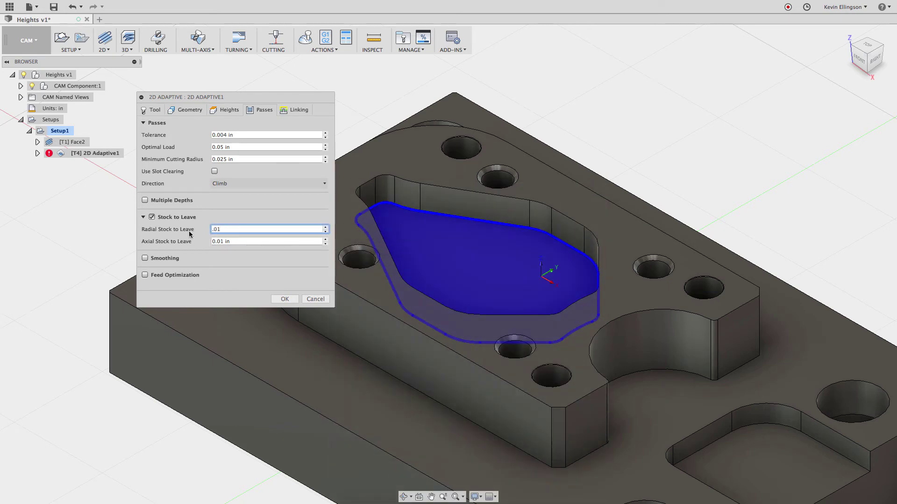
left_click(285, 299)
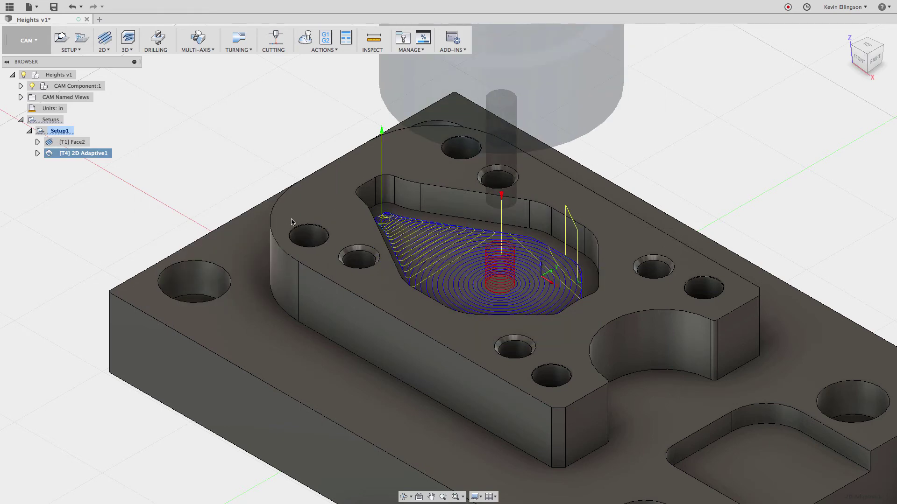
Show and then hide the regenerated 2D Adaptive1 toolpath on the part
left_click(169, 198)
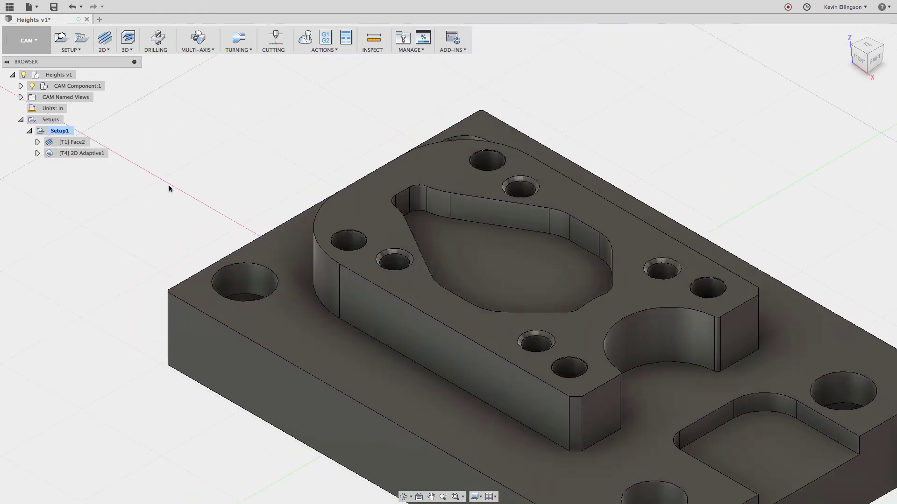
left_click(92, 152)
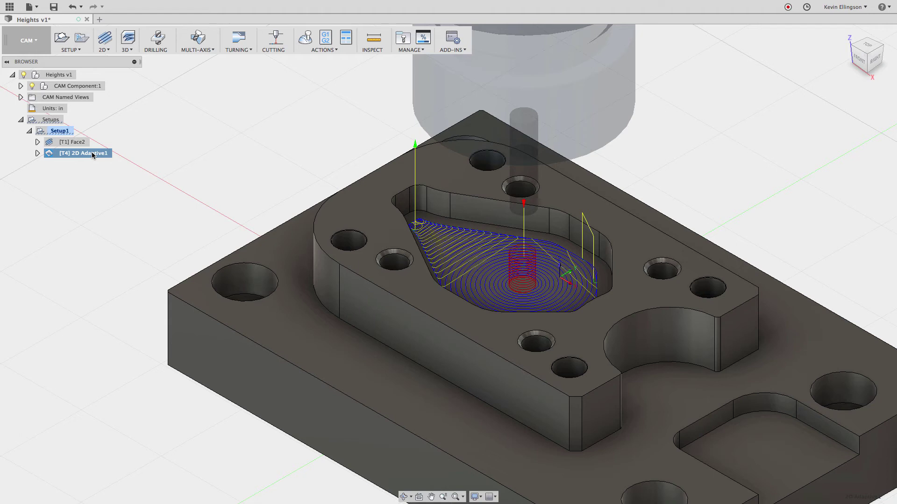
left_click(156, 122)
Add a 2D Pocket operation on the central pocket floor with Stock to Leave turned off
left_click(110, 52)
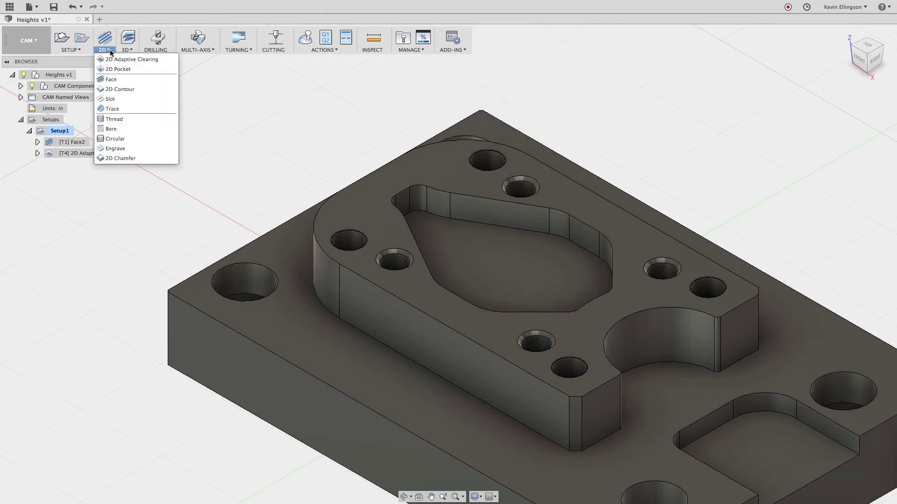
left_click(118, 69)
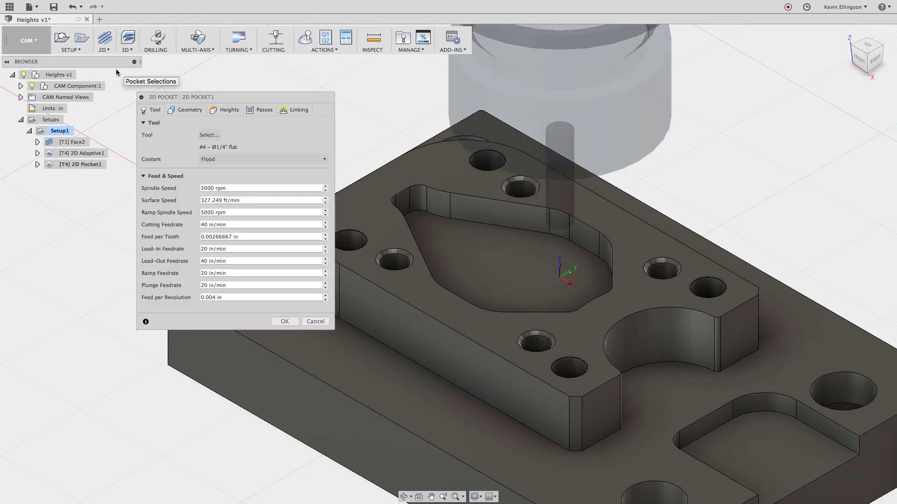
left_click(187, 110)
left_click(458, 231)
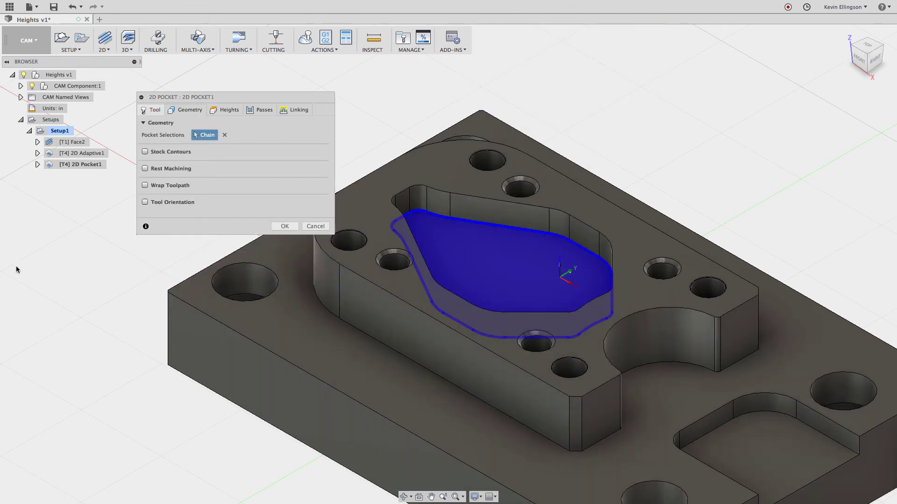
left_click(229, 110)
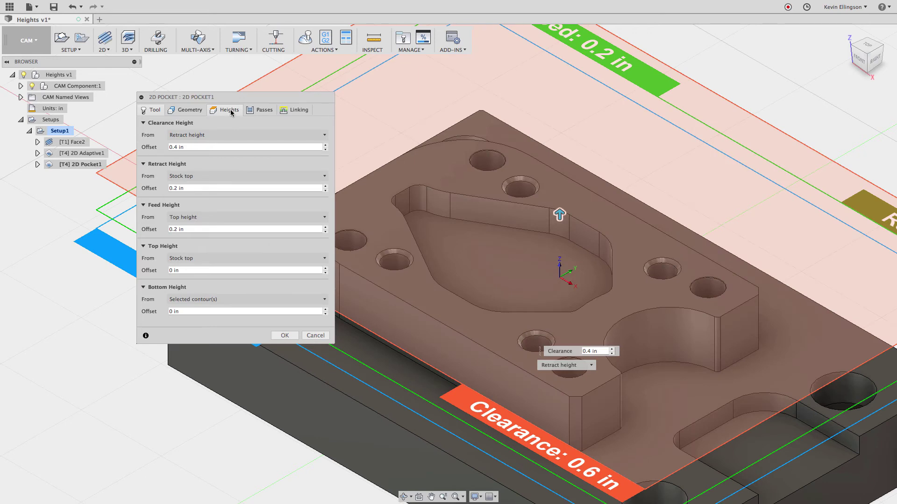
left_click(265, 111)
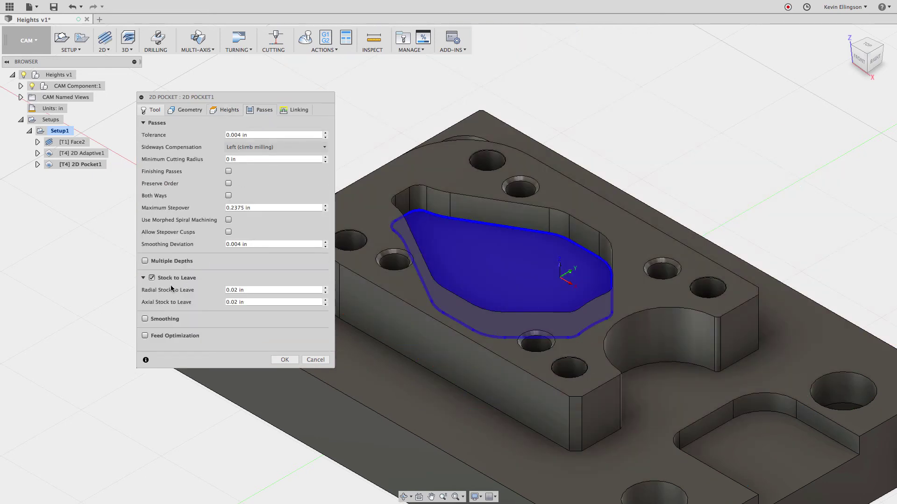
left_click(152, 278)
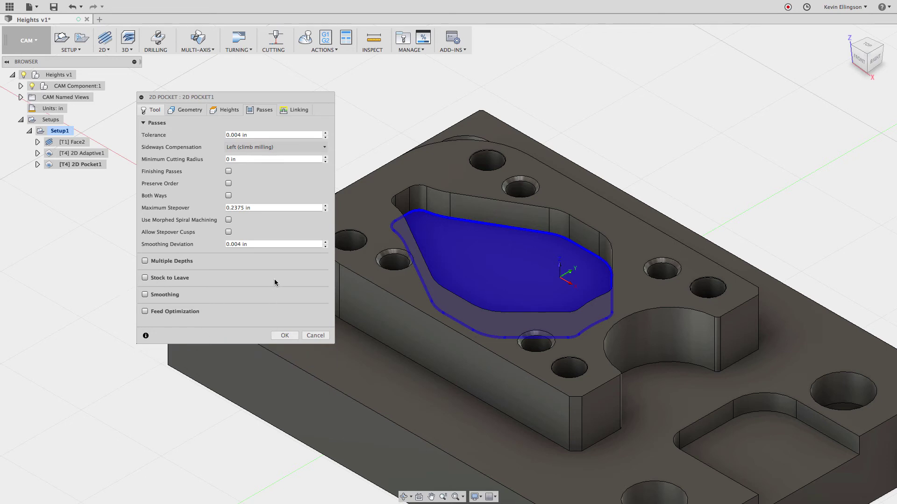
left_click(315, 336)
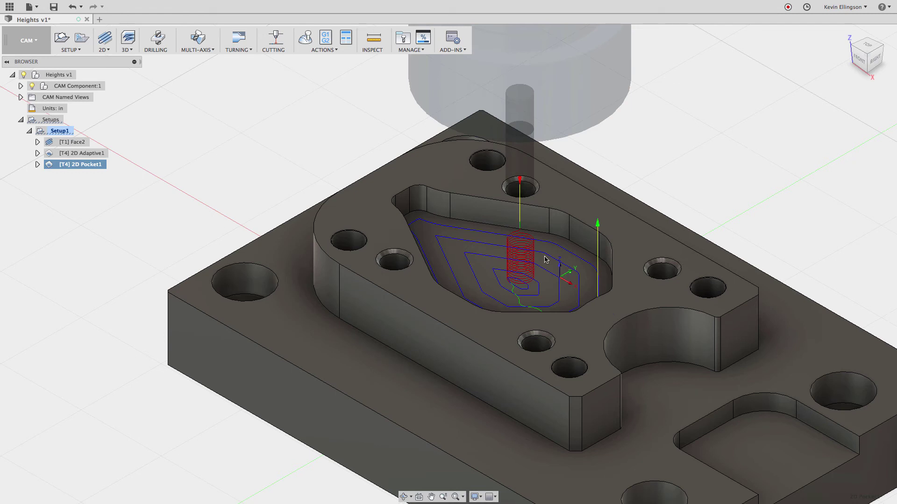
Zoom in on the pocket's helical ramp entry, then reopen 2D Pocket1 for editing
scroll(534, 251, "up", 2)
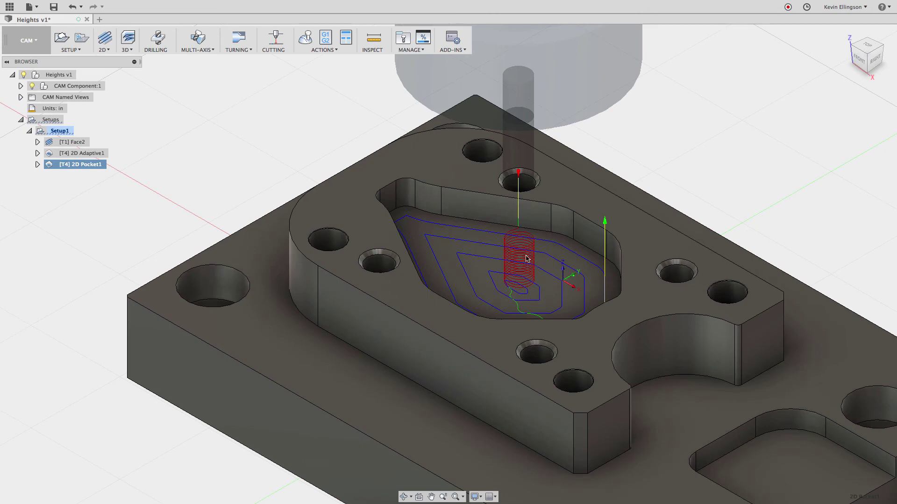
scroll(509, 259, "up", 2)
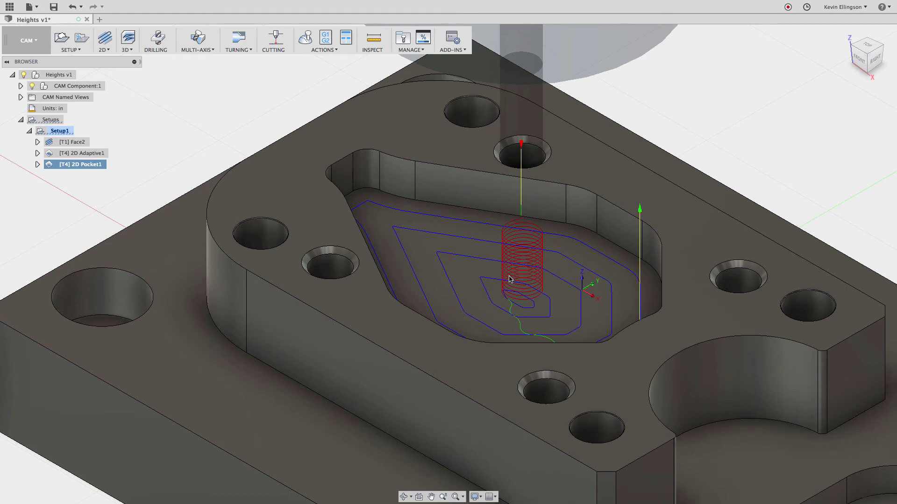
scroll(513, 255, "down", 1)
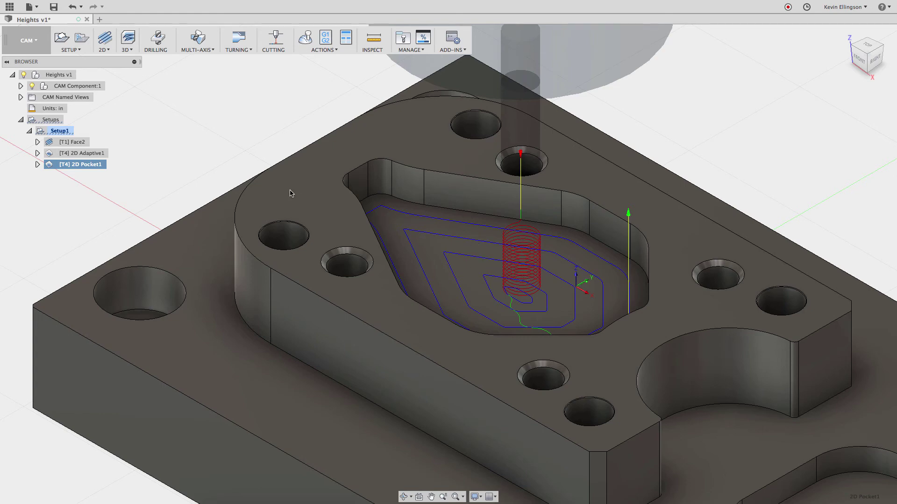
scroll(291, 192, "down", 1)
middle_click_drag(206, 166, 255, 165)
scroll(255, 166, "down", 1)
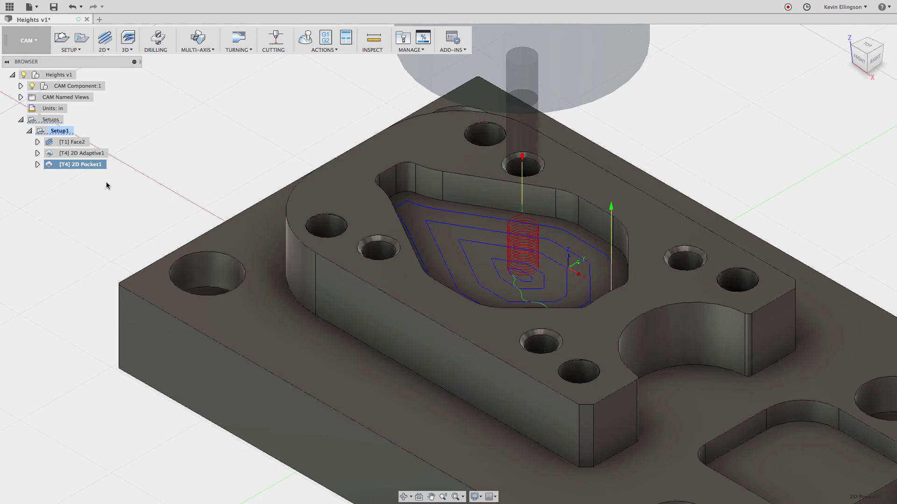
right_click(96, 167)
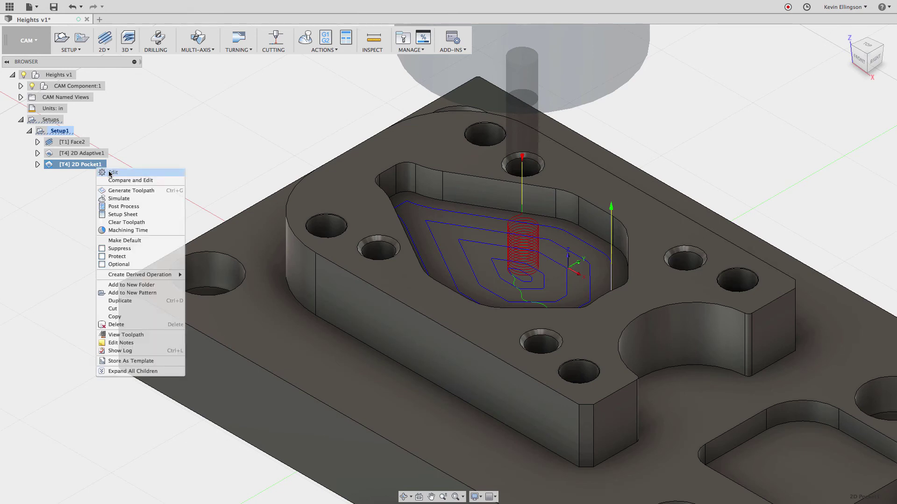
left_click(111, 172)
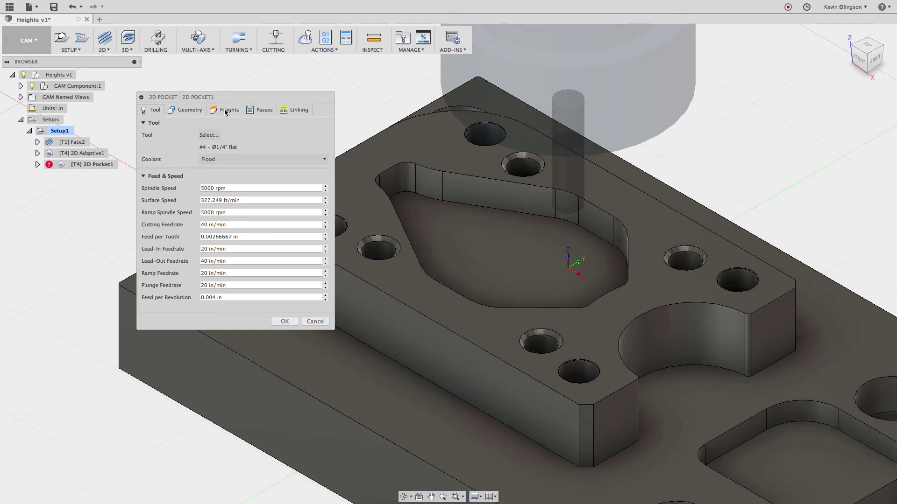
Measure 2D Pocket1's Top Height from the Selected contour(s)
left_click(225, 111)
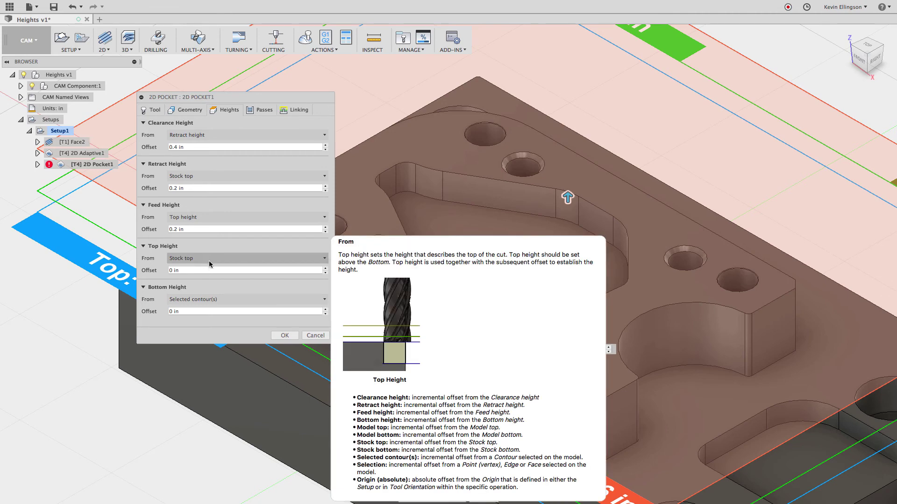
mouse_move(209, 301)
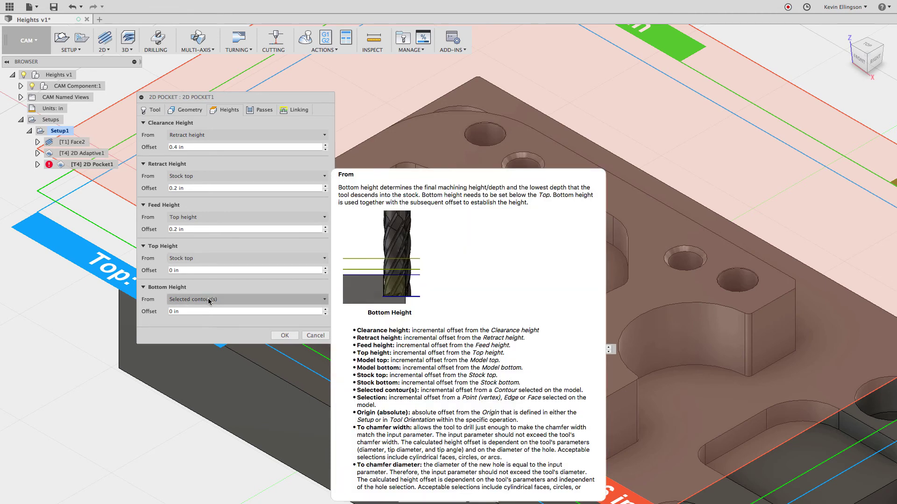
left_click(218, 262)
left_click(218, 262)
left_click(218, 262)
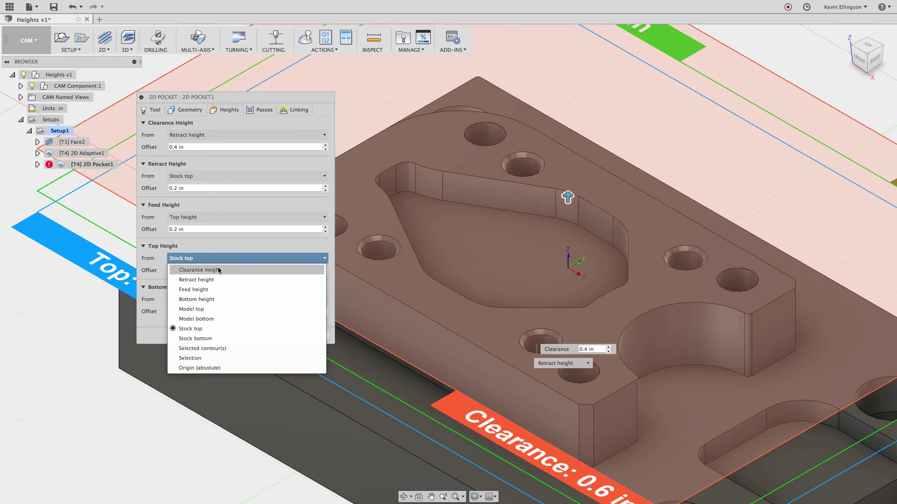
left_click(223, 348)
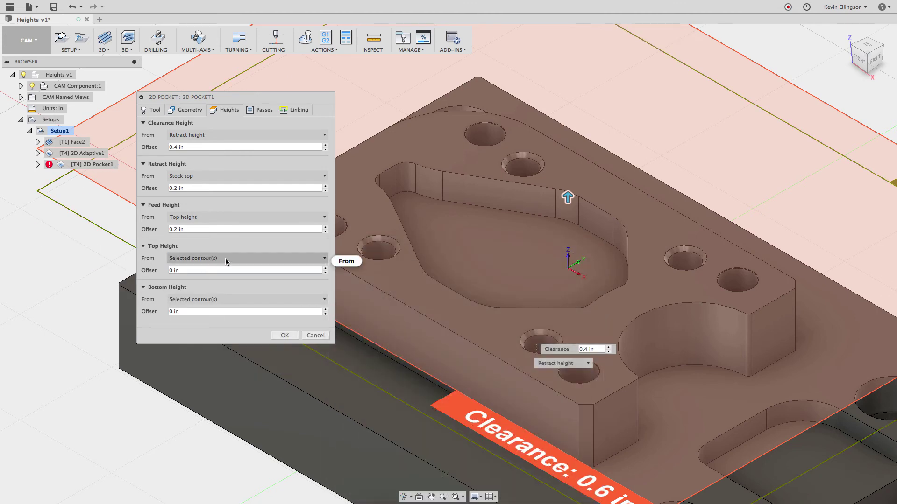
Give the Top Height a .01 in offset and regenerate the pocket toolpath
mouse_move(225, 257)
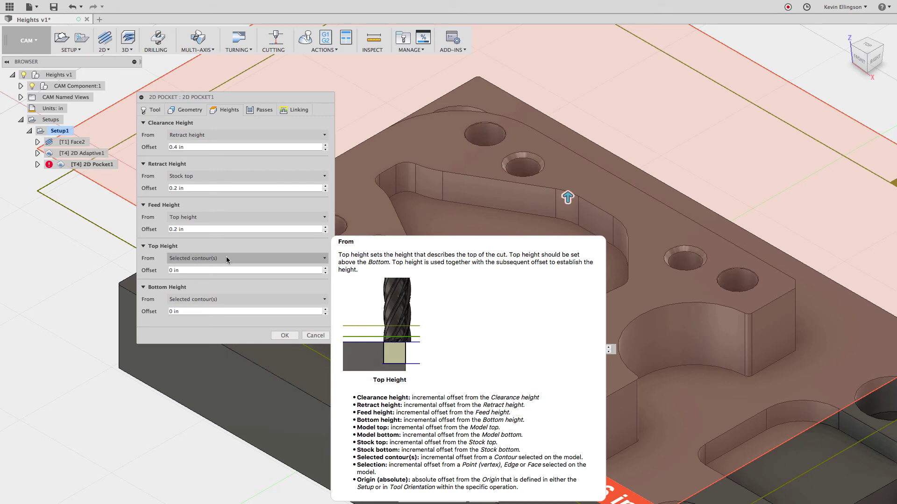
left_click(200, 271)
left_click_drag(180, 271, 159, 273)
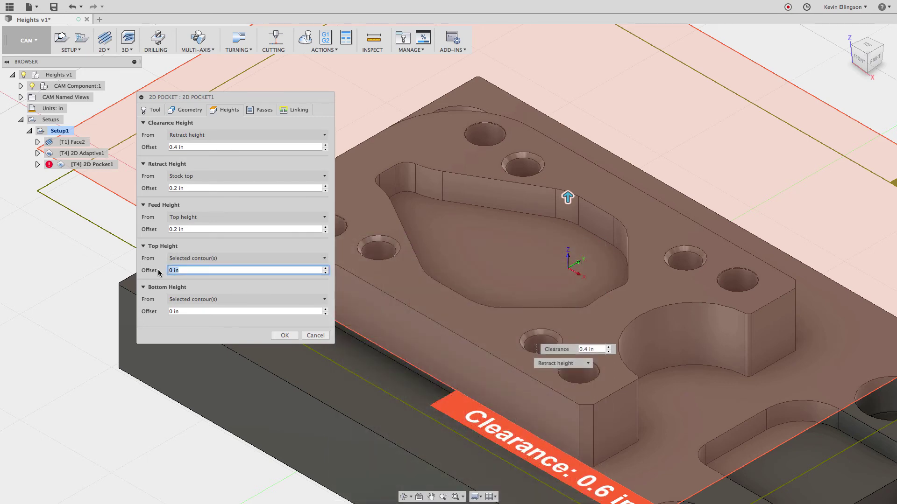
type(".01")
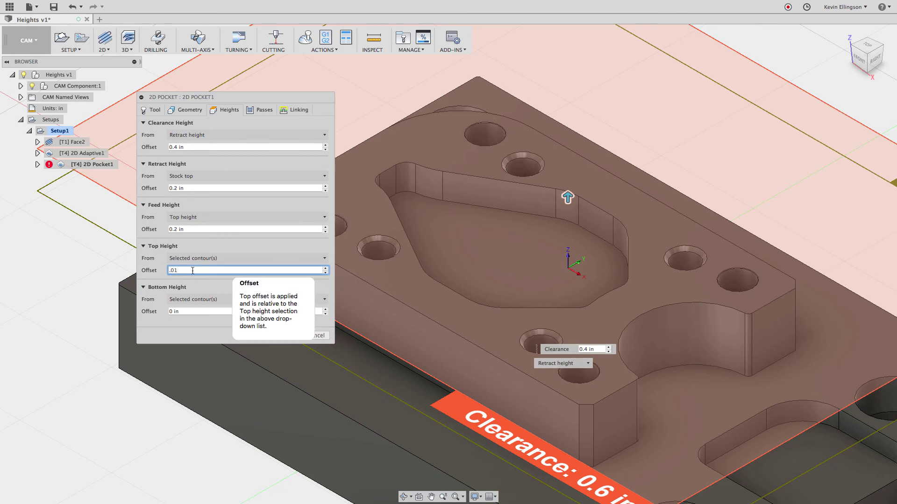
mouse_move(204, 261)
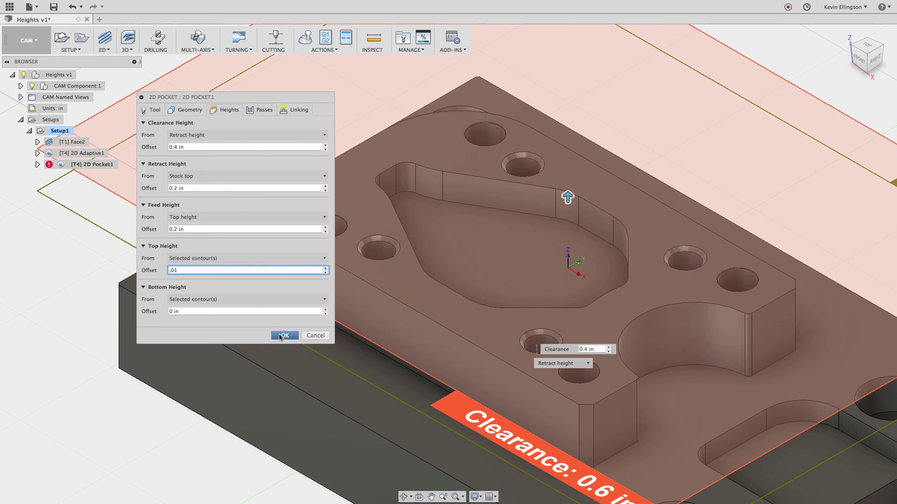
left_click(281, 336)
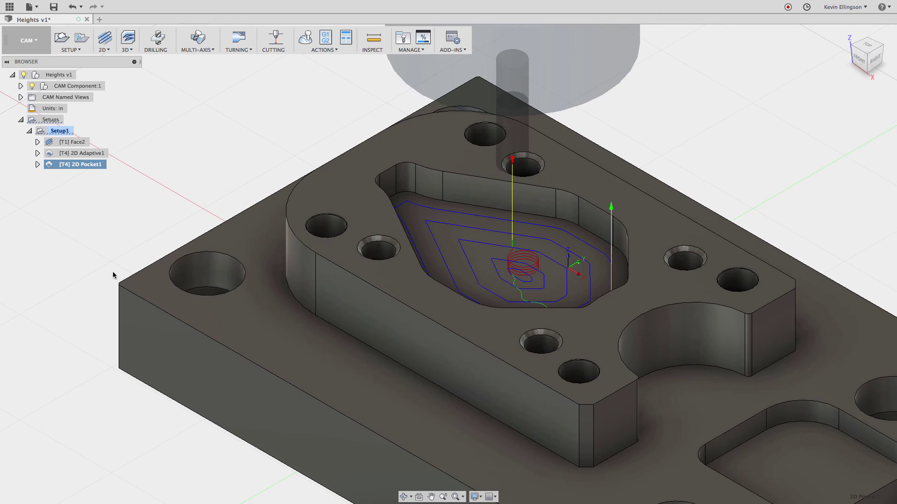
scroll(517, 247, "up", 5)
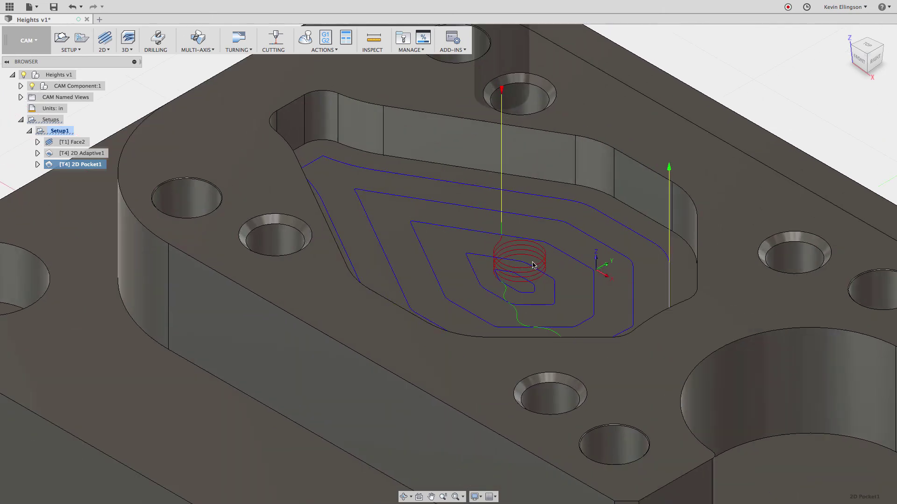
scroll(517, 247, "down", 3)
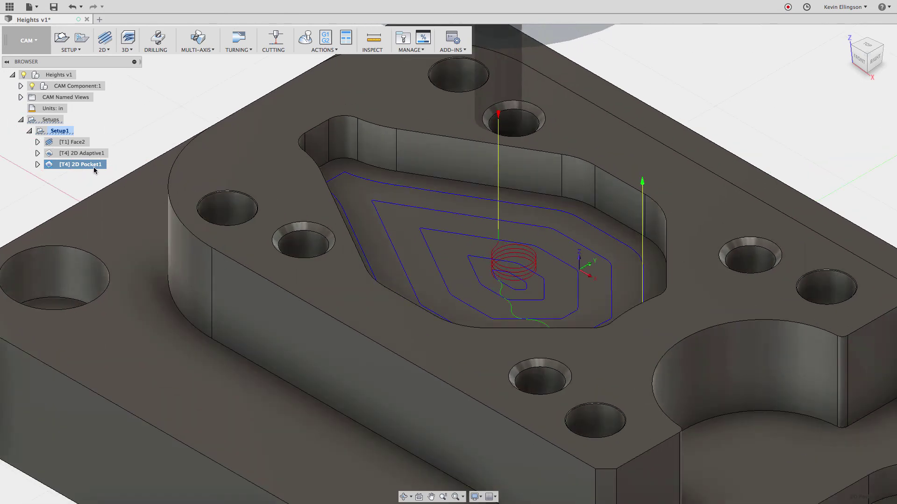
Change 2D Pocket1's ramp type from Helix to Plunge and regenerate the toolpath
right_click(94, 168)
left_click(107, 173)
left_click(295, 110)
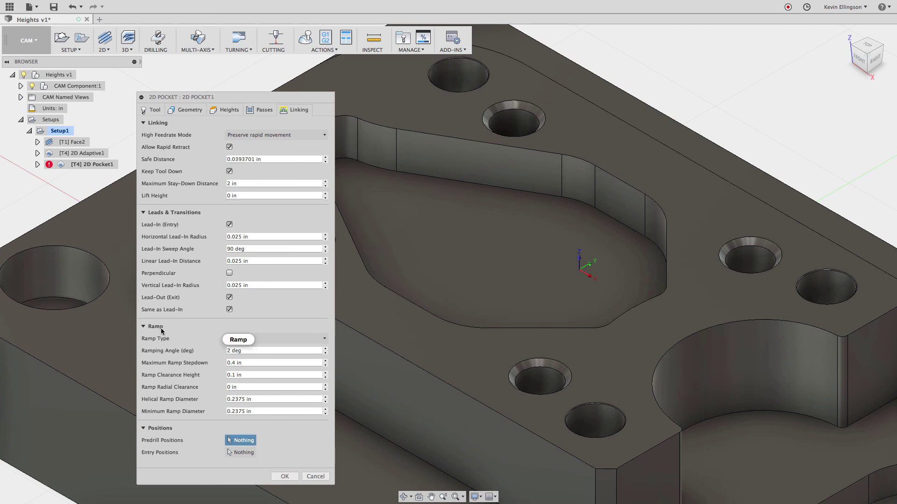
left_click(298, 339)
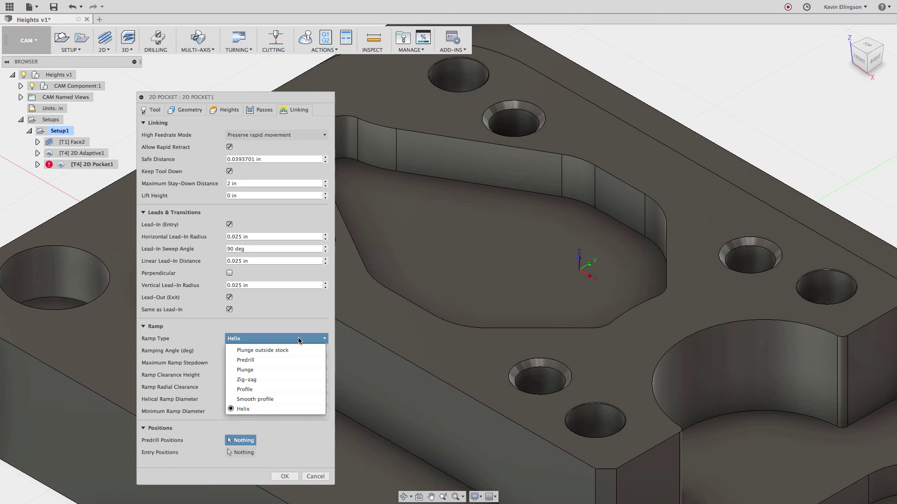
left_click(298, 370)
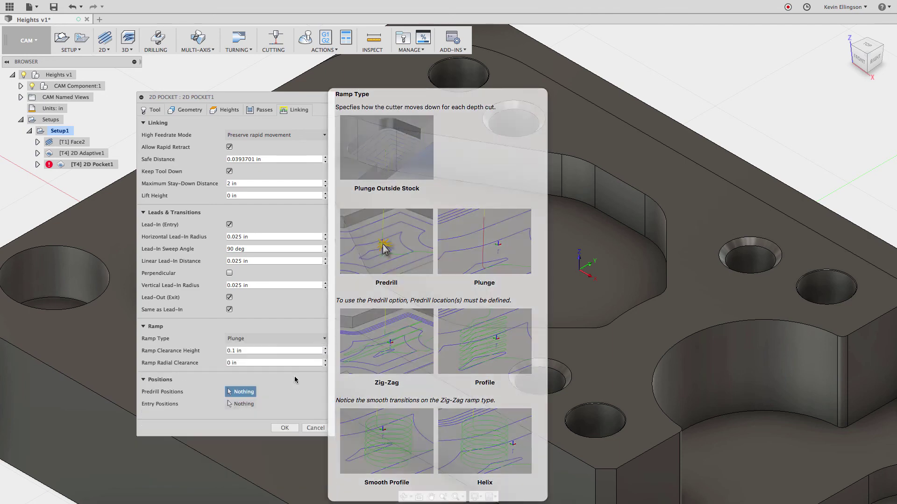
left_click(289, 428)
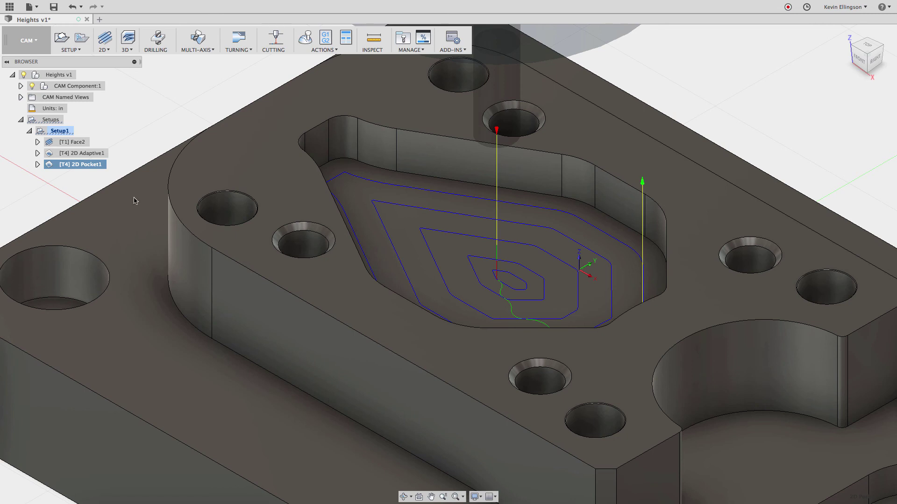
Edit 2D Pocket1 and set its ramp type back to Helix
right_click(85, 164)
left_click(97, 167)
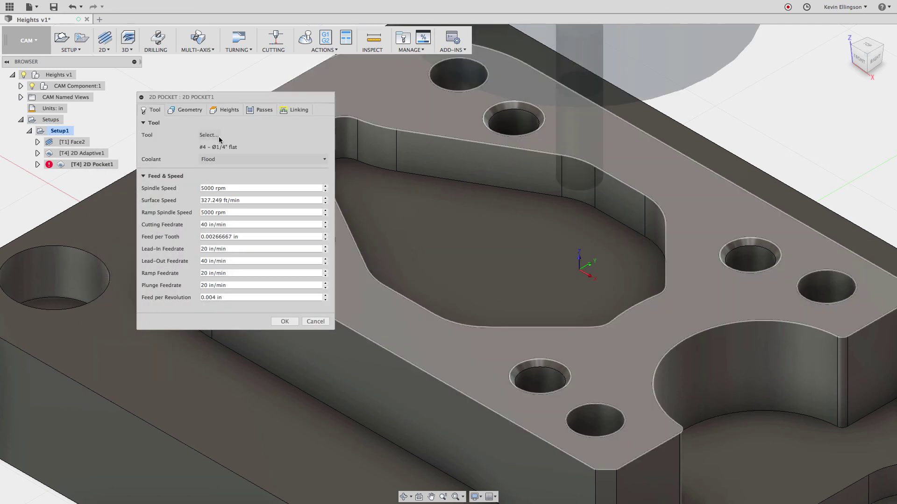
left_click(296, 110)
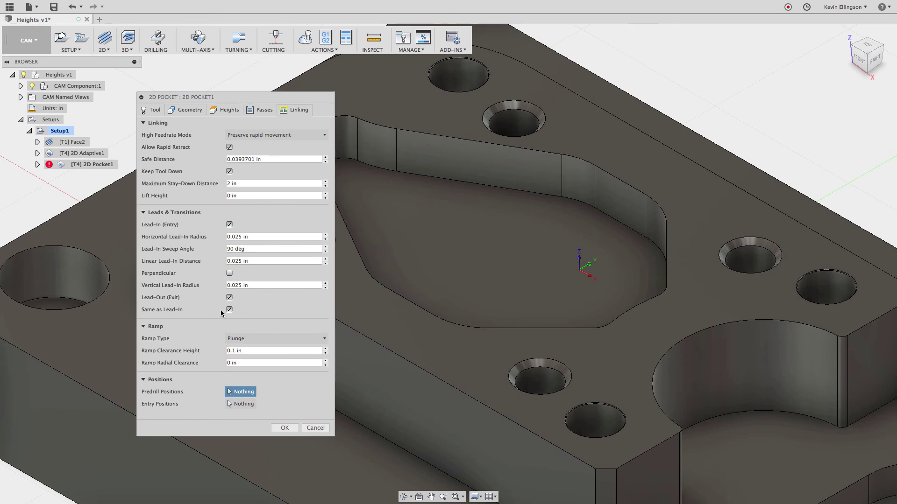
left_click(242, 339)
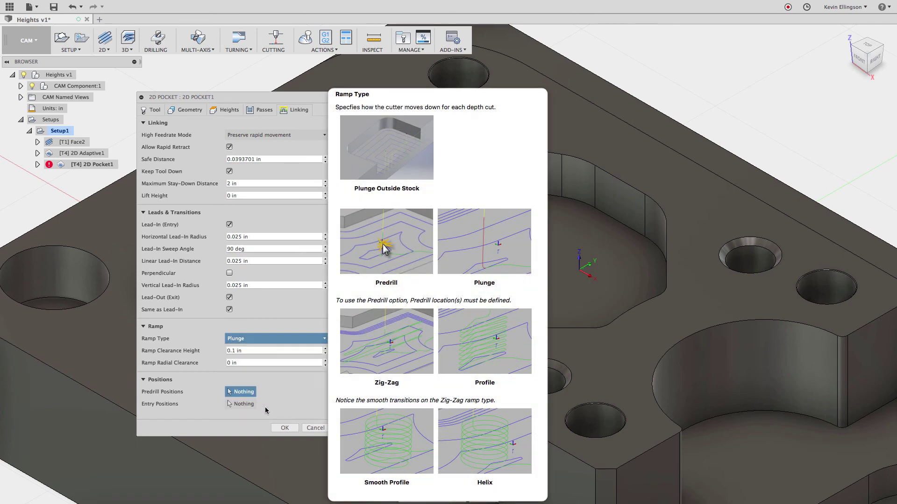
left_click(244, 410)
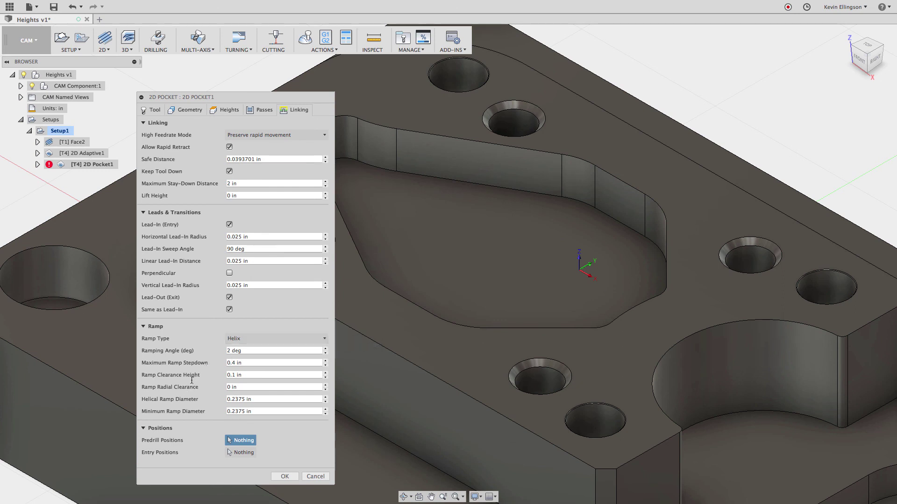
Replace the Ramp Clearance Height value, starting to enter .001
left_click(250, 375)
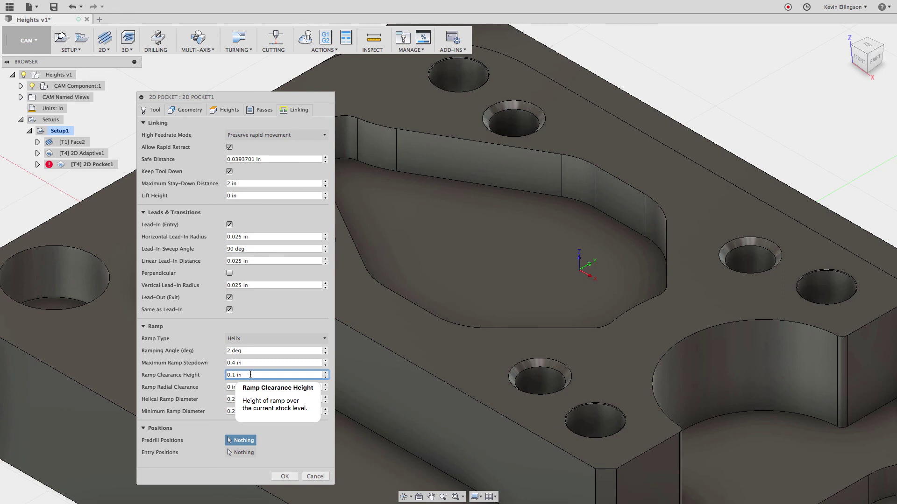
triple_click(250, 375)
type(".001")
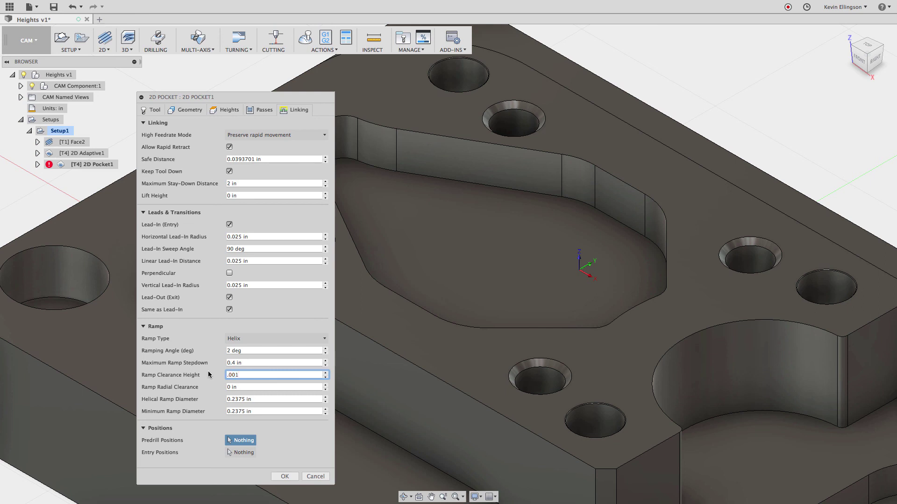
Regenerate 2D Pocket1 with the .001 ramp clearance and zoom in to inspect the lowered helix
left_click(285, 476)
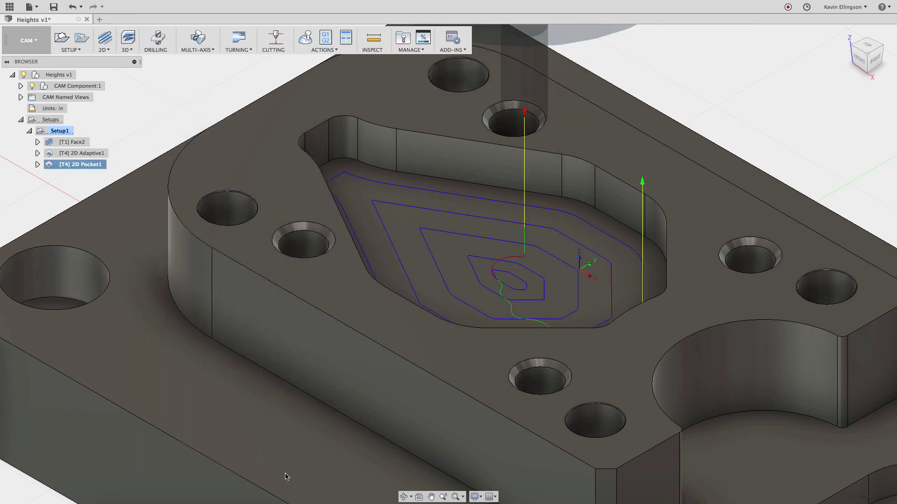
scroll(562, 330, "up", 3)
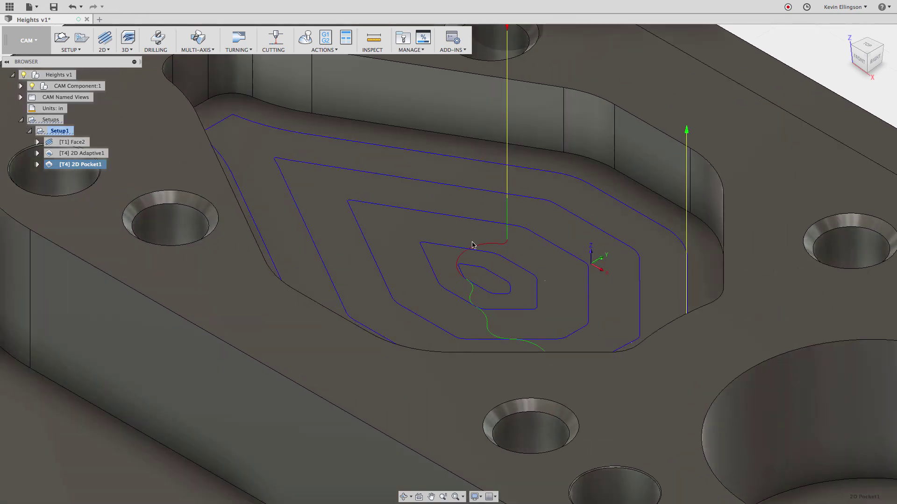
scroll(489, 263, "down", 1)
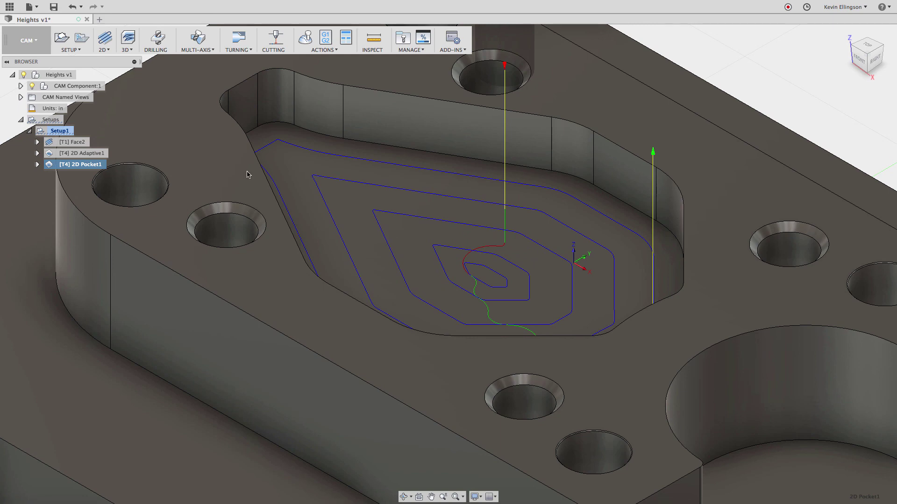
Reopen 2D Pocket1's Heights settings, showing Top Height 0.01 in and Bottom Height 0 in
right_click(99, 165)
left_click(115, 169)
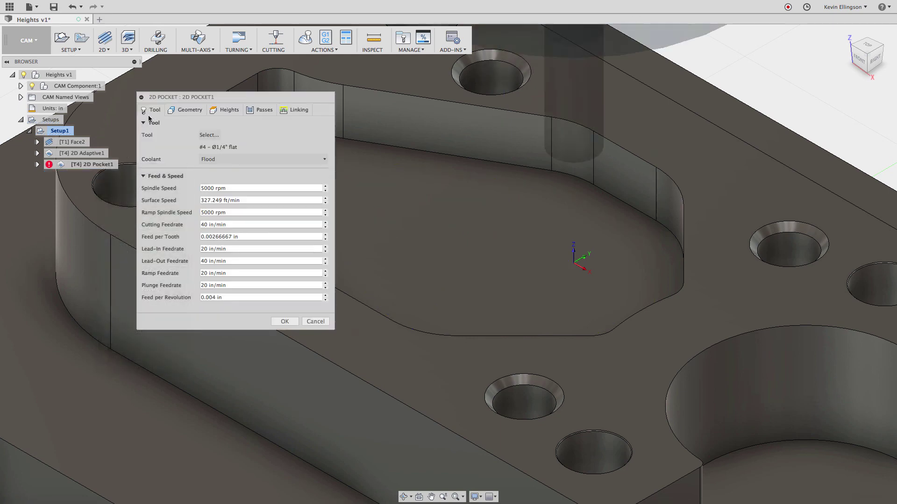
left_click(223, 112)
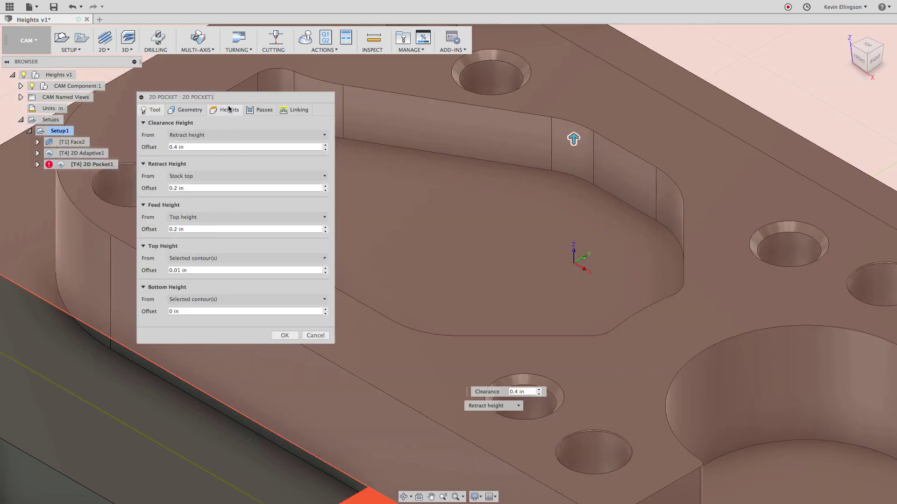